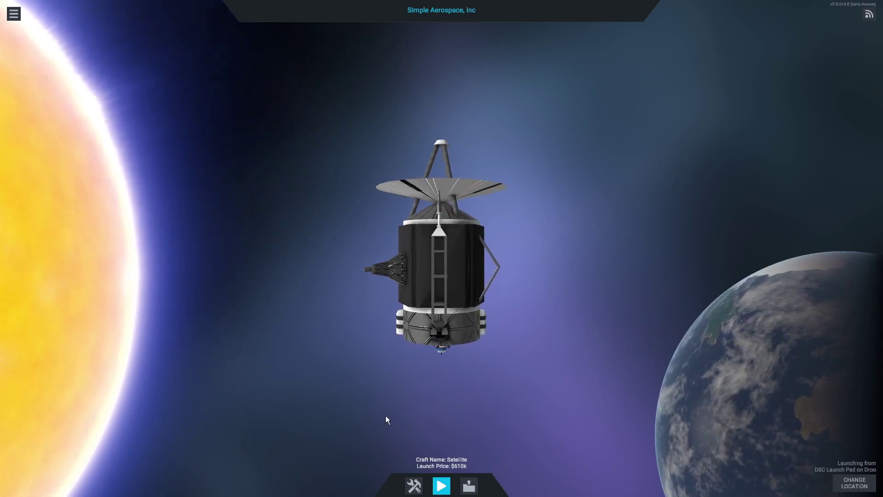
- Enter Planet Studio and create a new planet named Test_Planet from the Lunar template
left_click(15, 14)
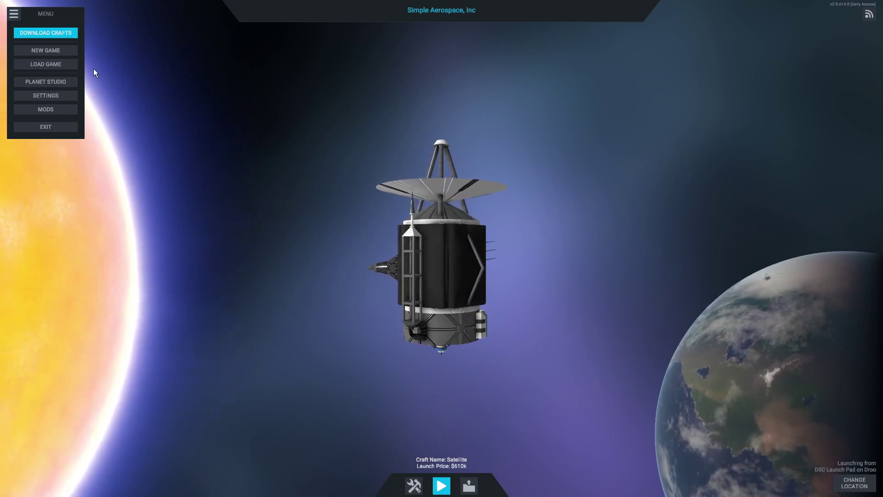
left_click(67, 81)
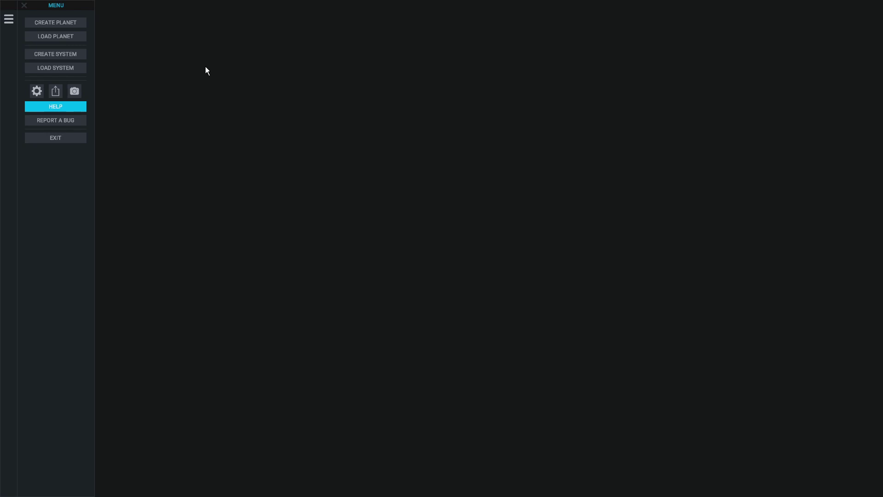
left_click(77, 25)
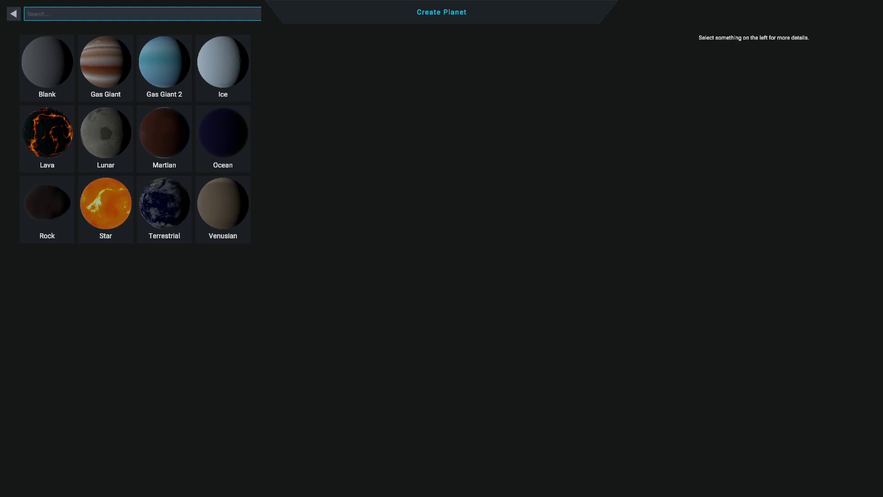
left_click(106, 139)
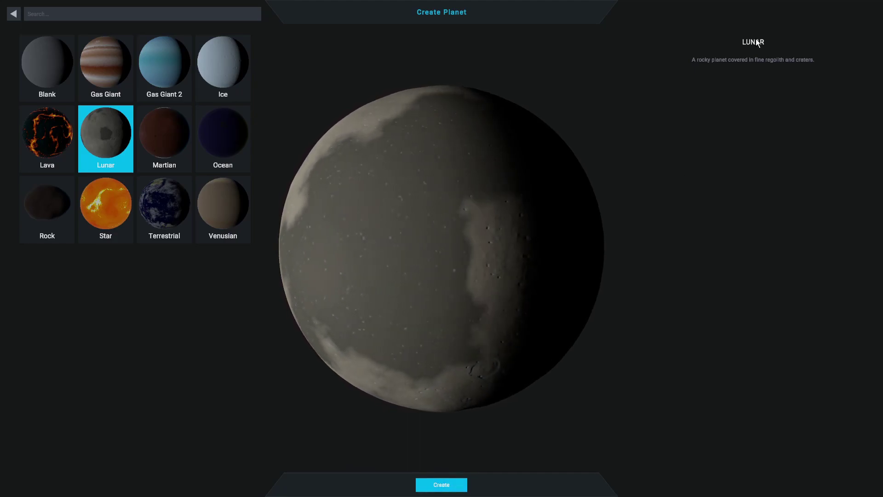
left_click(452, 481)
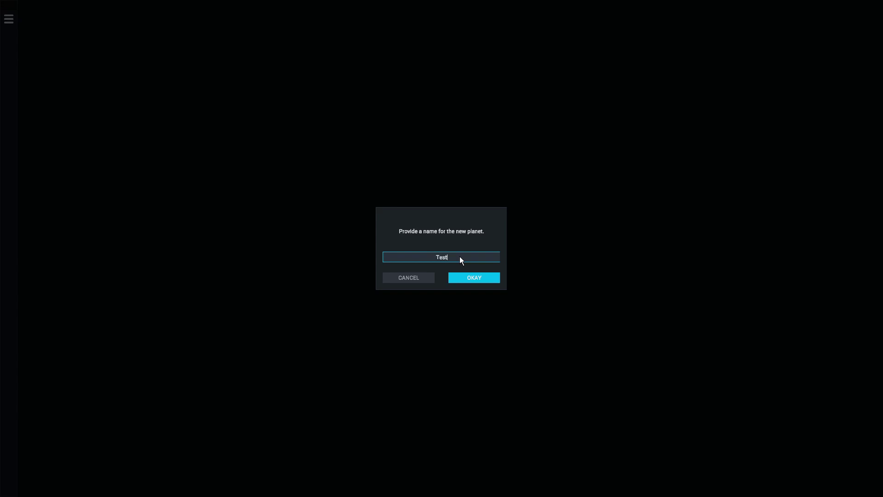
type("Test_Planet")
left_click(498, 279)
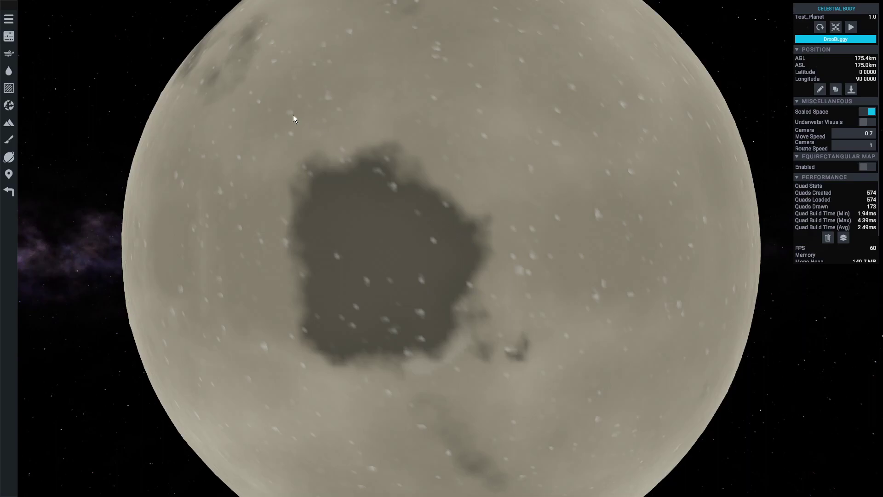
- Review the Planet Studio keyboard bindings for camera movement, rotation and sun tilt in the control settings
left_click(9, 19)
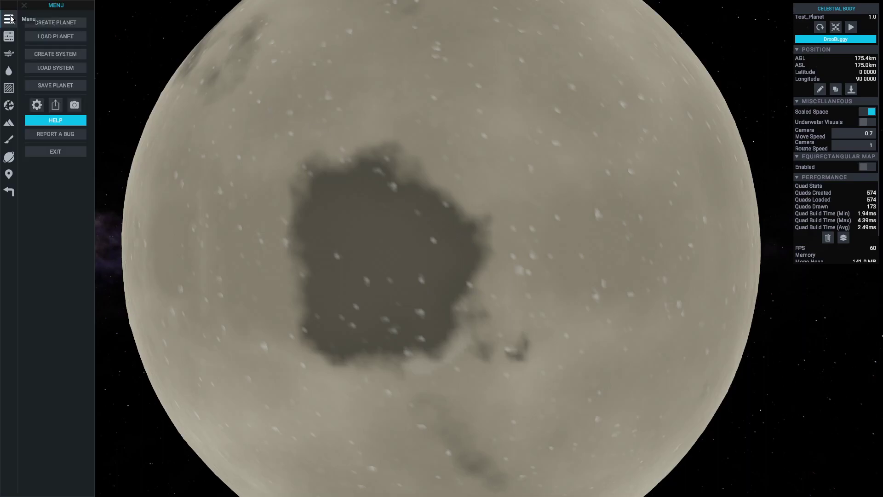
left_click(37, 105)
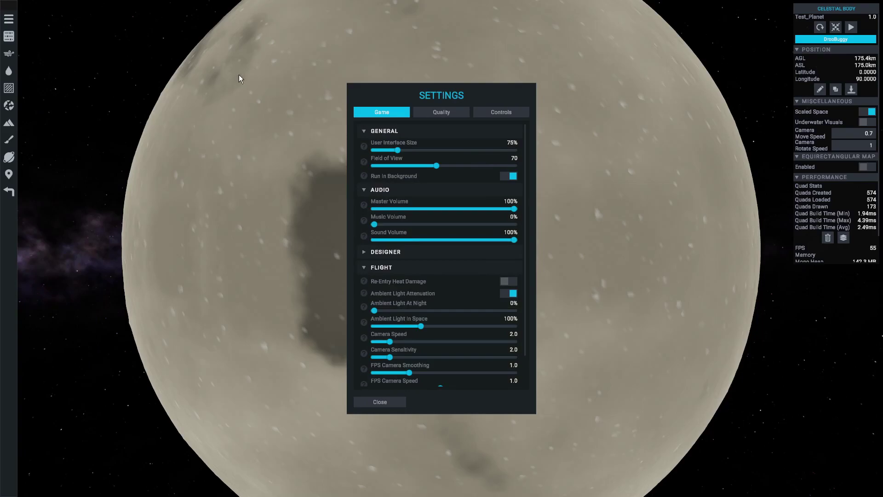
left_click(511, 113)
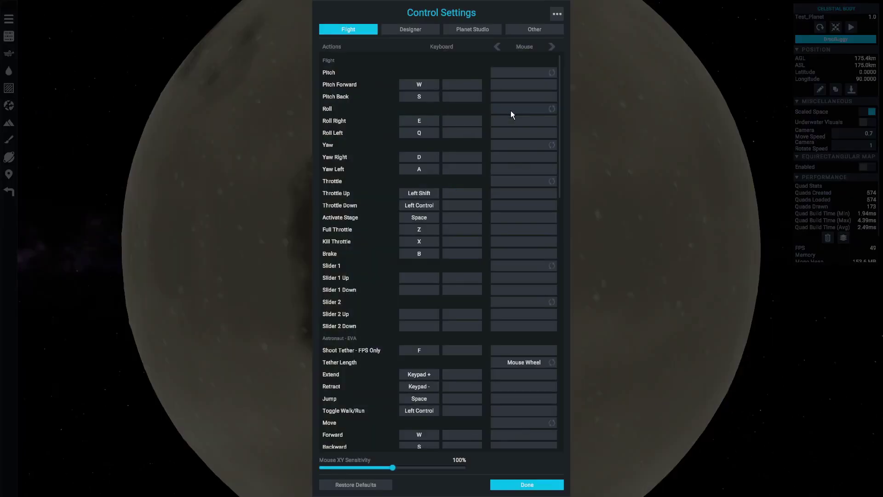
left_click(477, 28)
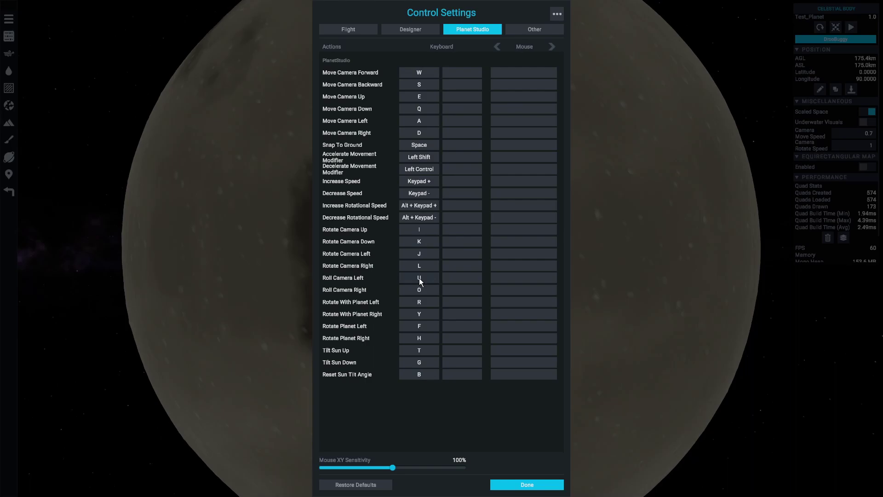
left_click(510, 486)
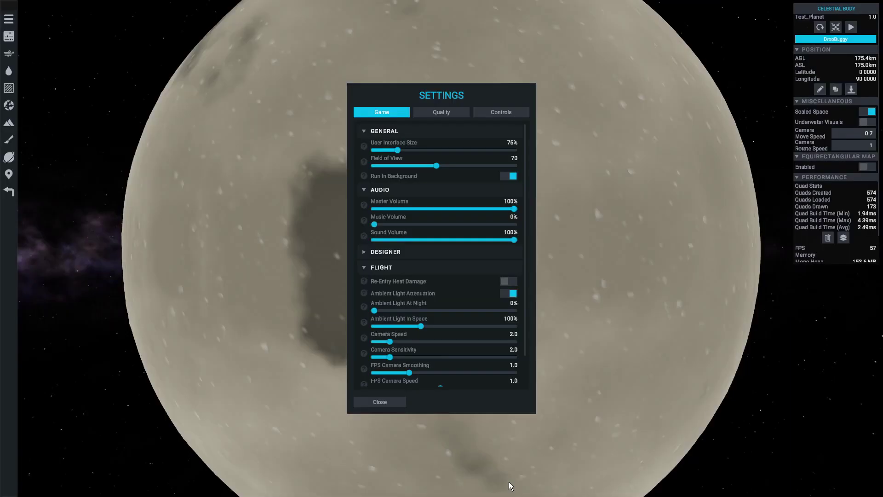
left_click(385, 402)
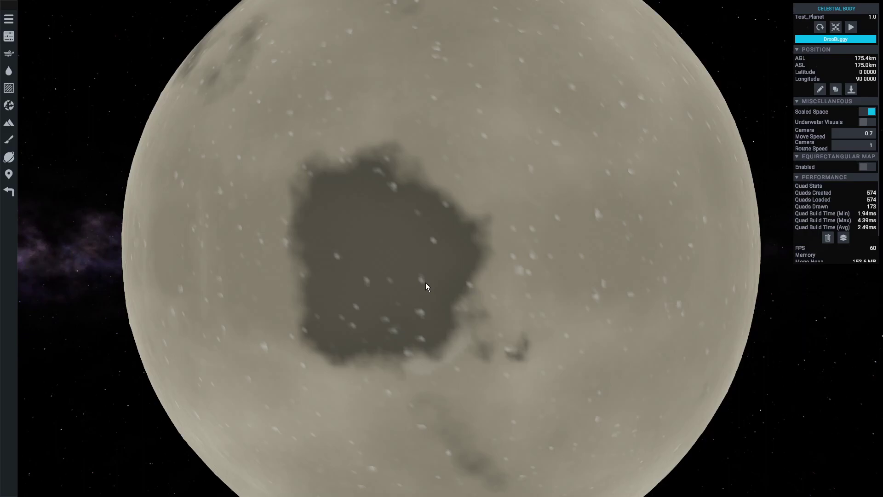
- Examine the whole planet from varying distances by flying the camera away and back at different movement speeds
key("s")
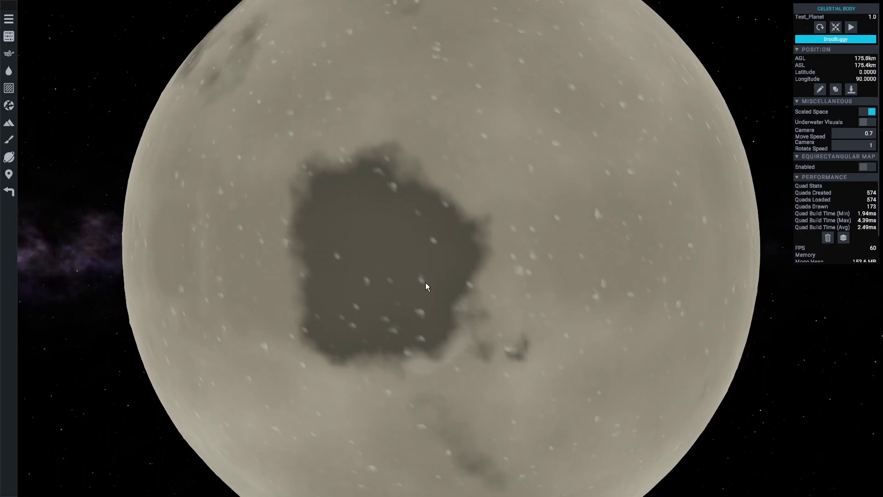
key("s")
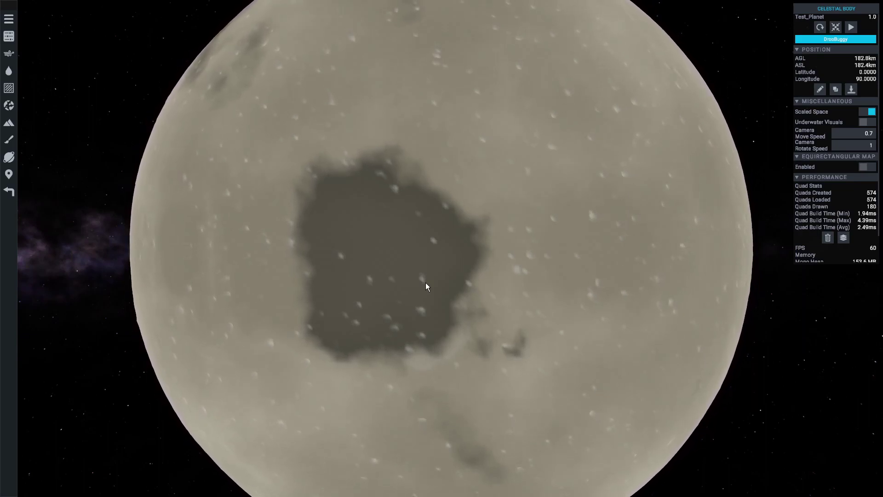
key("s")
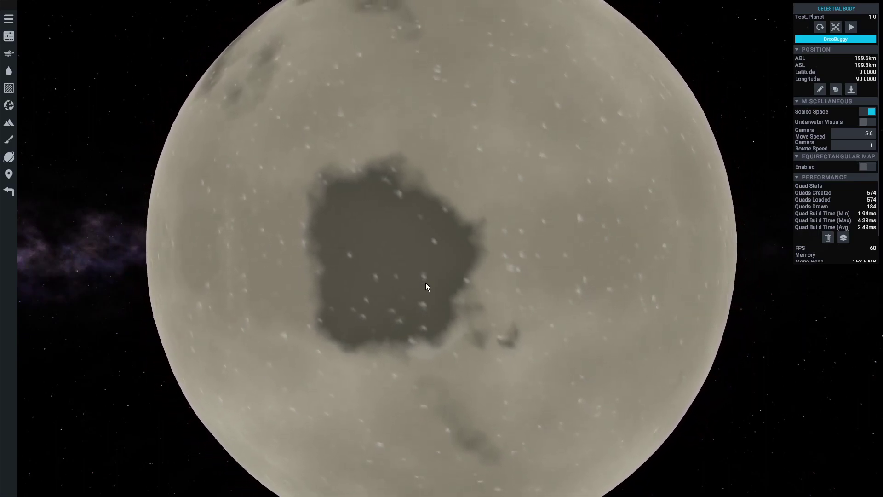
key("s")
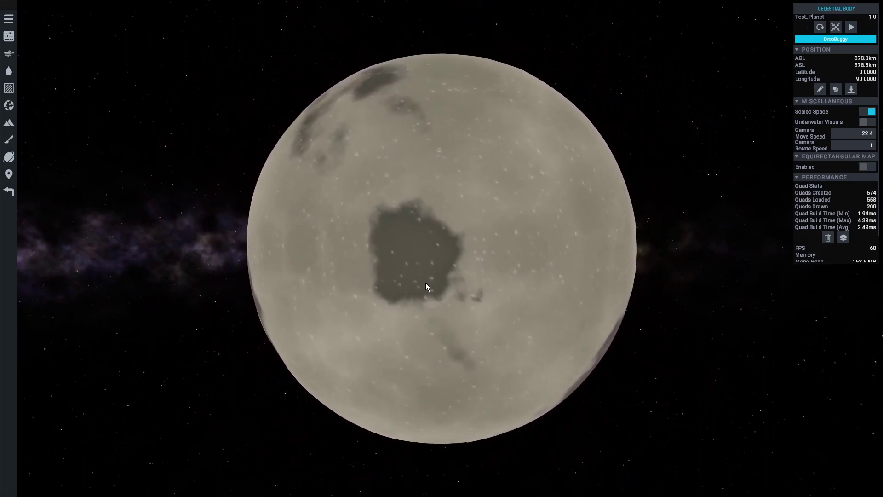
key("w")
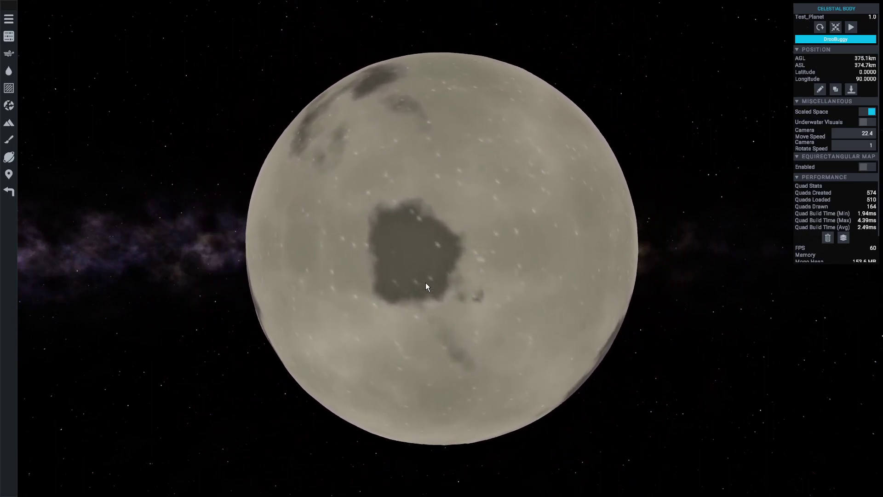
key("w")
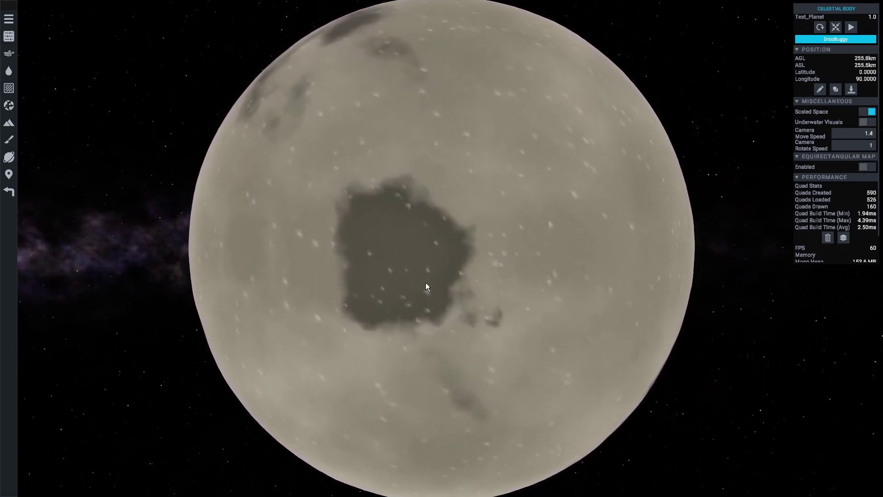
key("w")
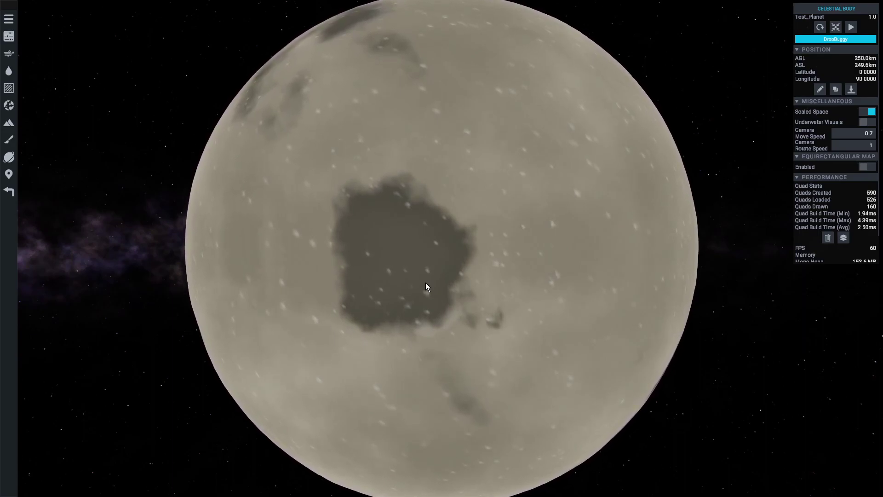
key("s")
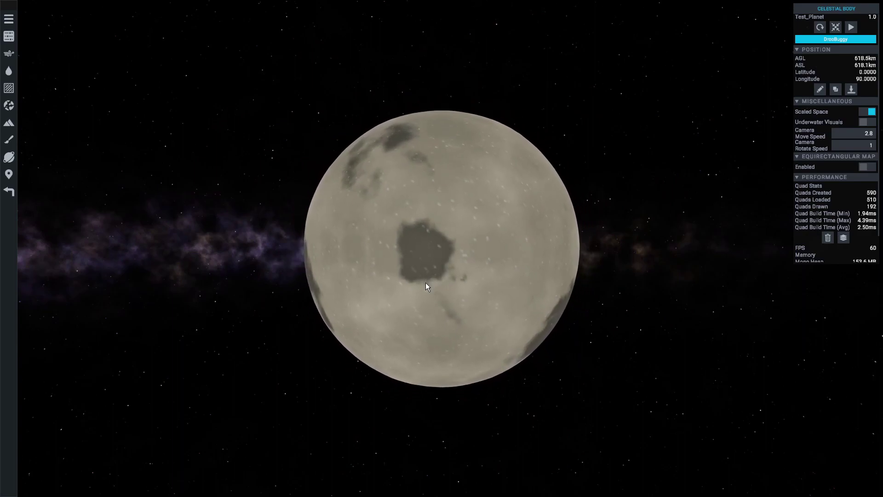
key("w")
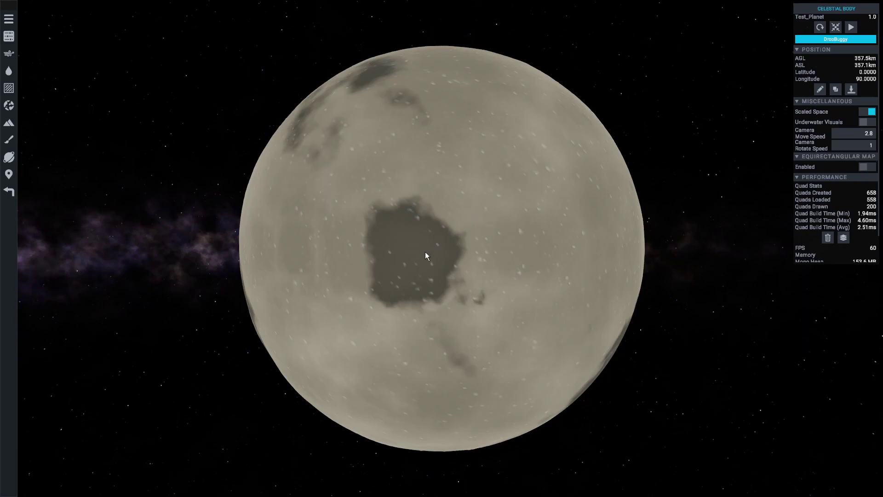
- Rotate the camera and fly down to the planet's surface to examine the craters and hills up close
right_click_drag(425, 253, 425, 252)
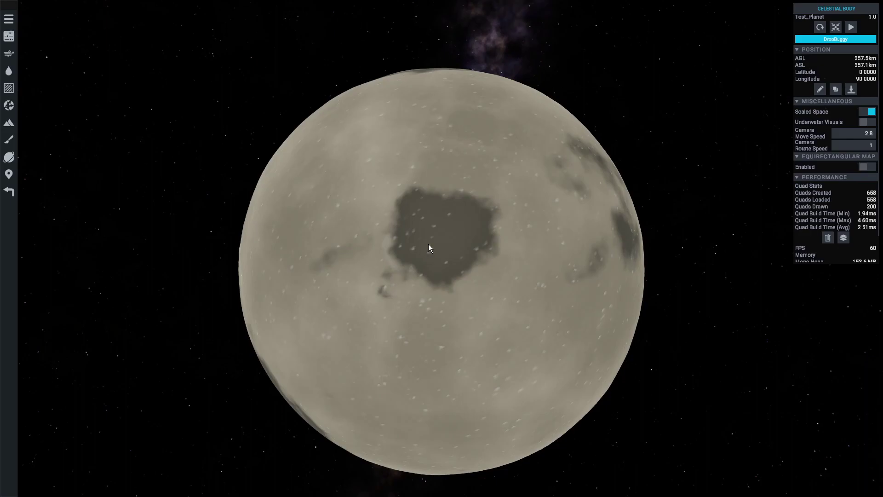
right_click_drag(464, 128, 464, 128)
key("w")
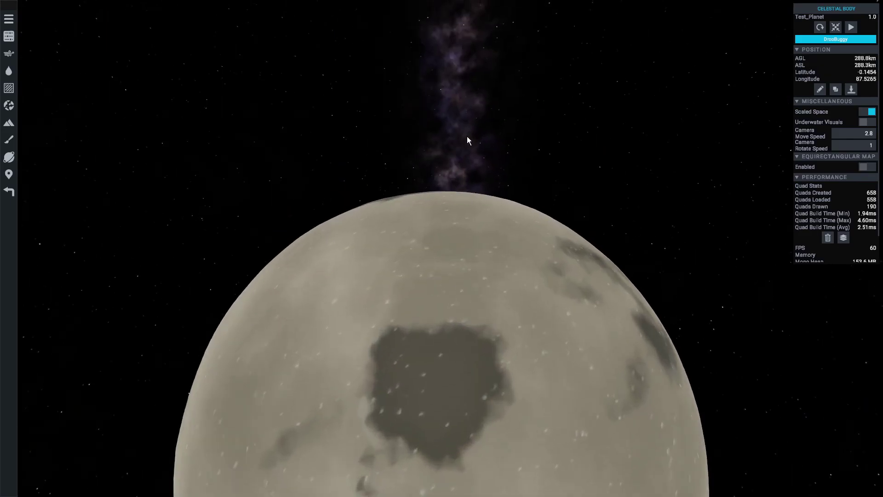
key("w")
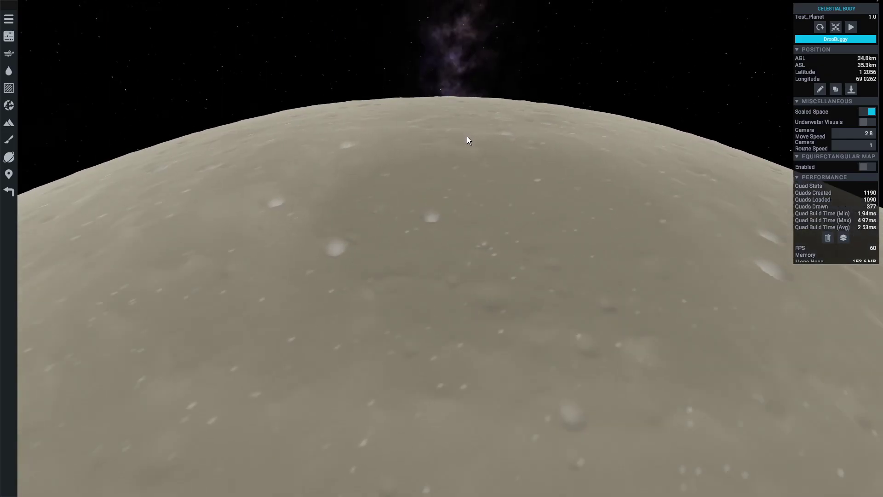
key("w")
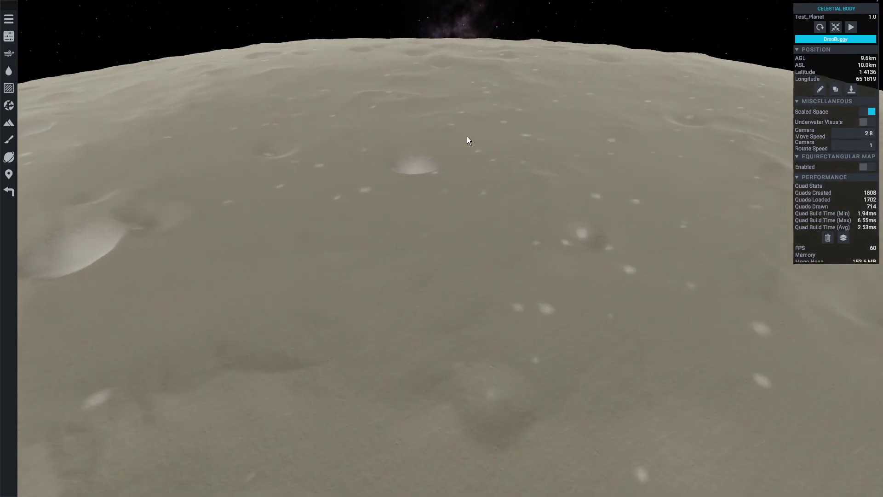
key("w")
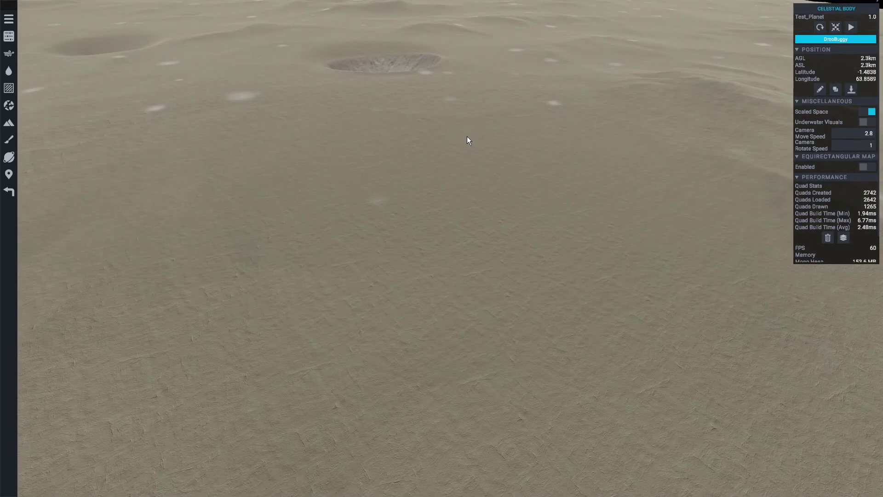
key("w")
left_click_drag(439, 131, 565, 177)
key("w")
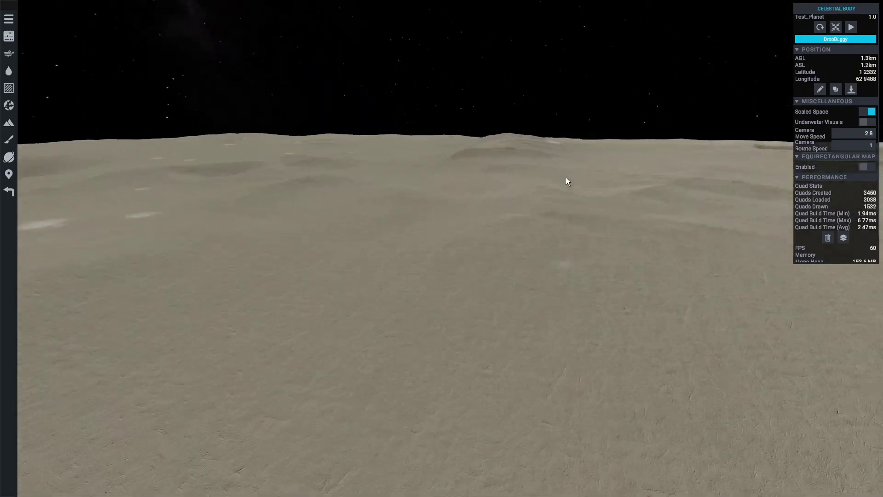
key("w")
left_click_drag(661, 189, 581, 296)
key("w")
key("w")
key("w")
key("w")
key("w")
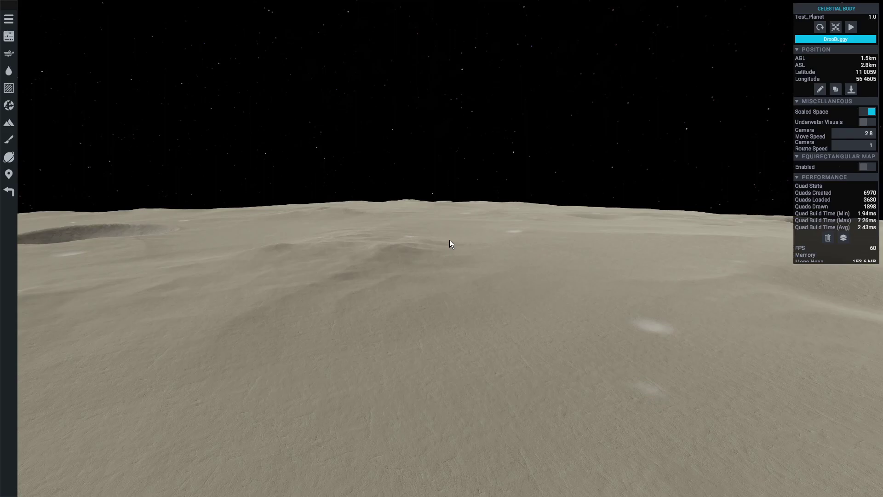
- Fly the camera back out from the surface until the whole planet is in view
key("s")
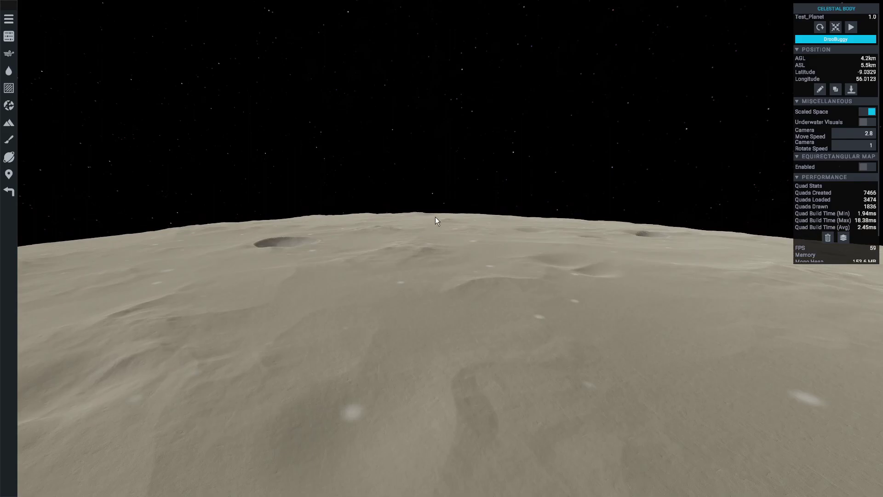
key("s")
key("s")
left_click_drag(446, 236, 446, 264)
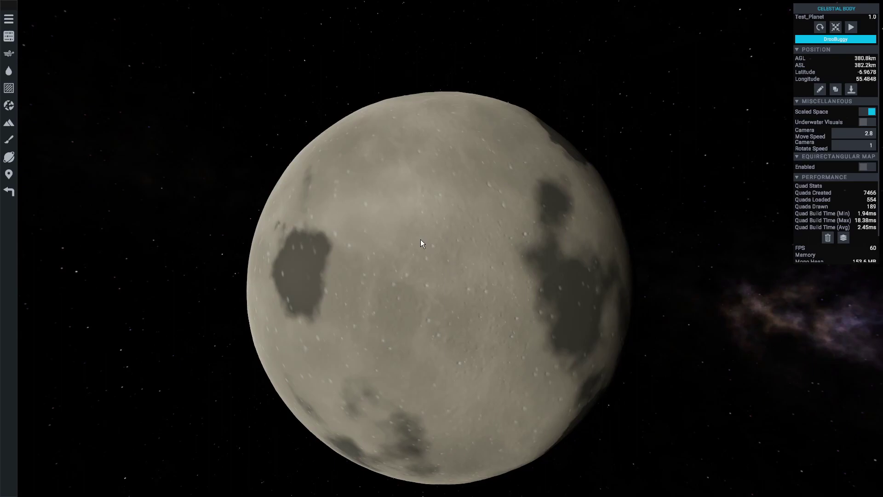
- Rebuild Test_Planet from the celestial body inspector
left_click(837, 9)
left_click(840, 10)
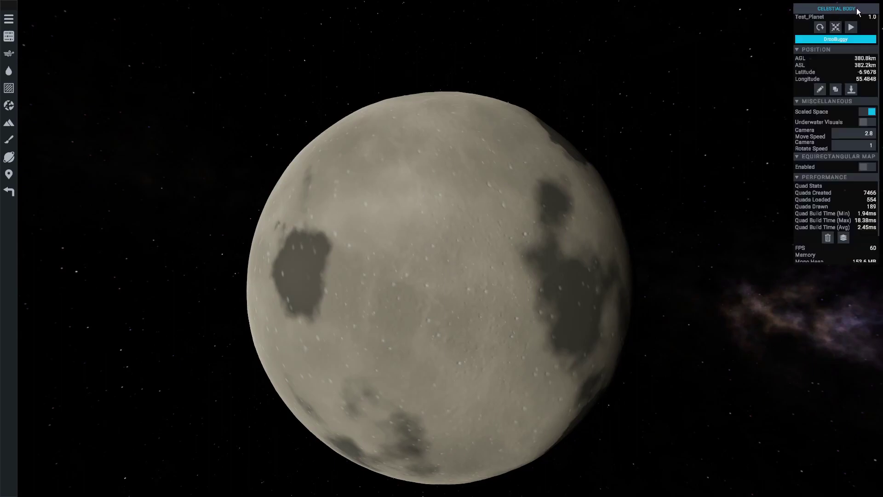
left_click(820, 28)
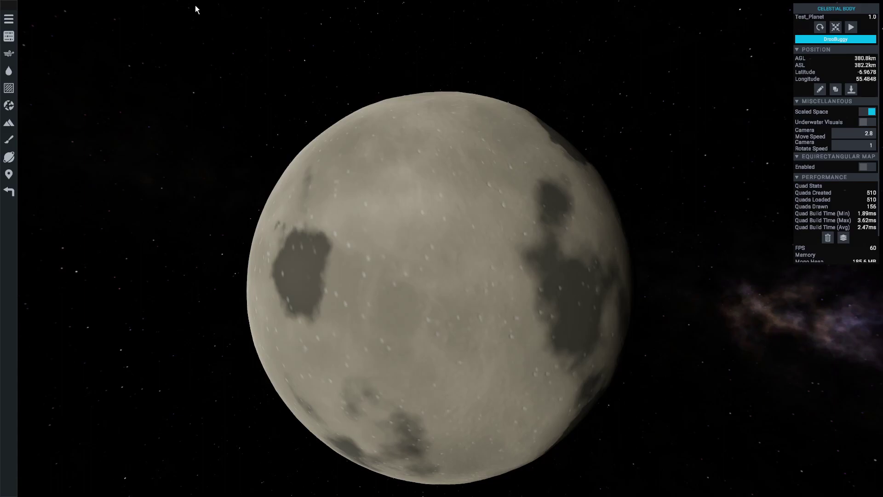
- Open the planet's properties to review its metadata, radius, gravity and terrain quality settings
left_click(10, 37)
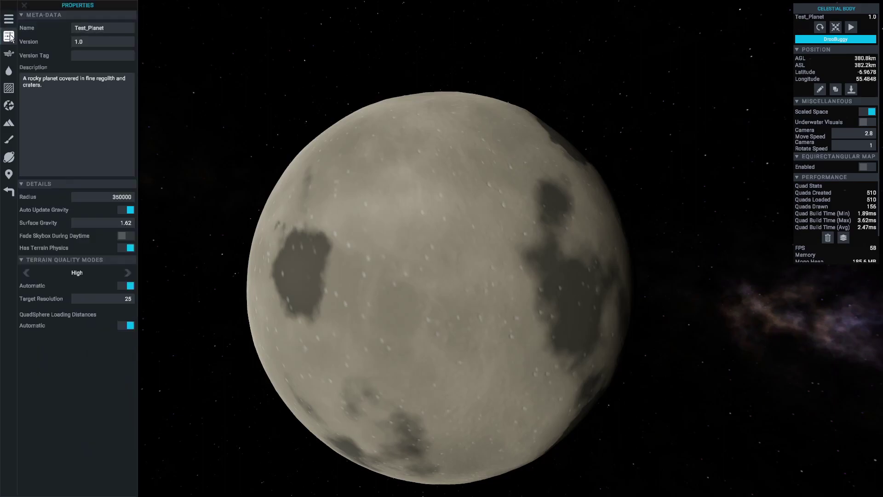
left_click(8, 19)
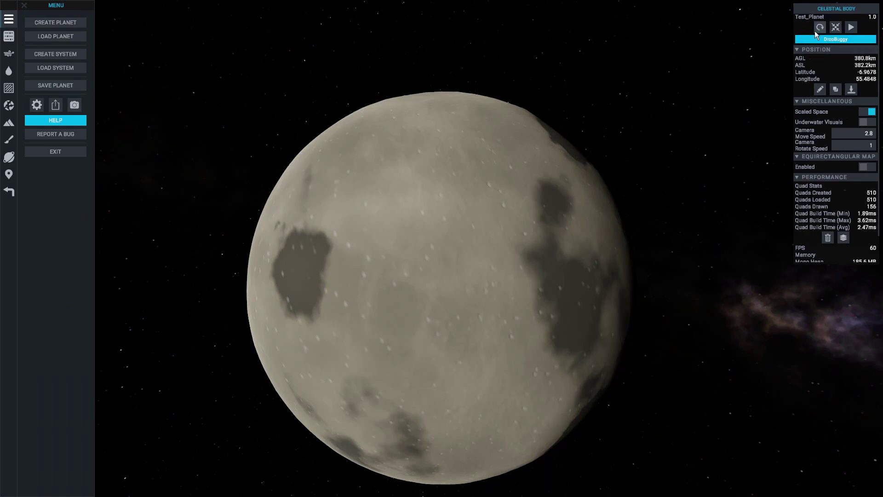
left_click(9, 36)
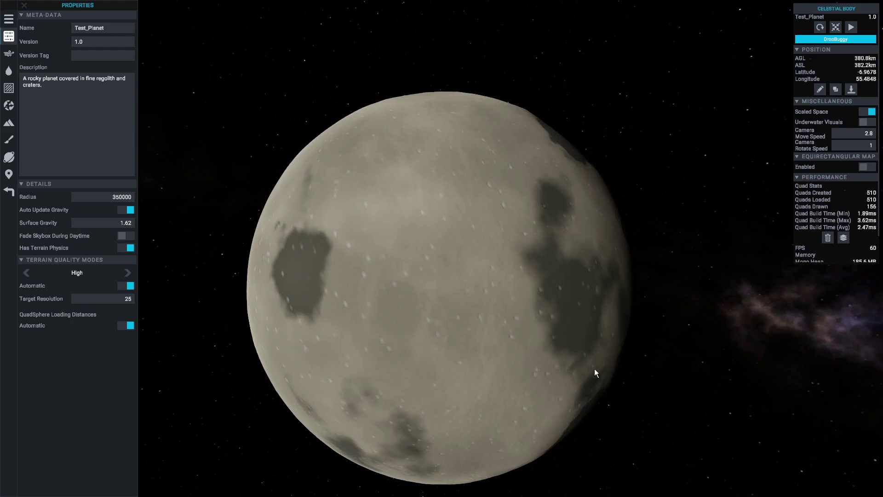
- Move the camera to longitude 10 through the editable position coordinates and recenter it on the planet
left_click(836, 27)
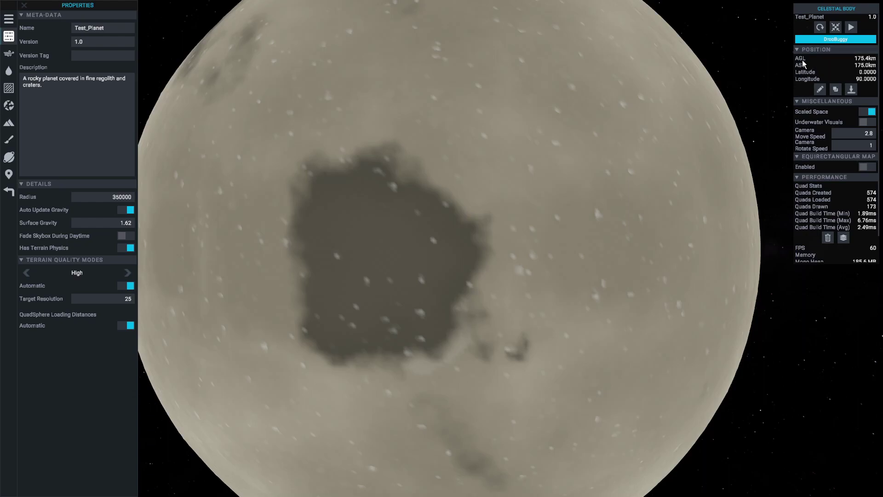
mouse_move(817, 63)
left_click(819, 89)
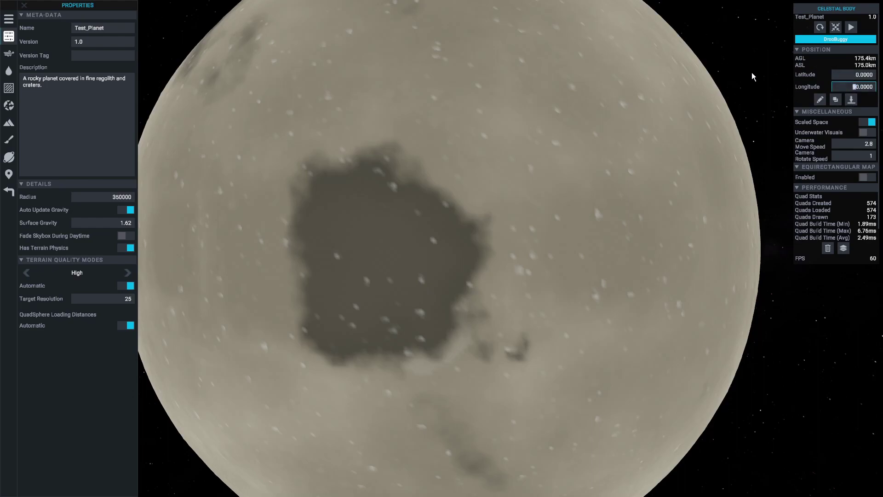
type("1")
key("Return")
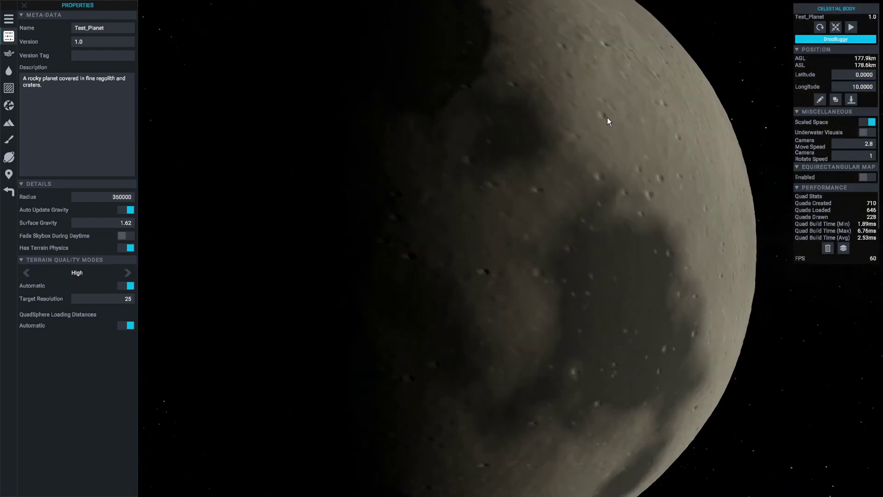
left_click(836, 27)
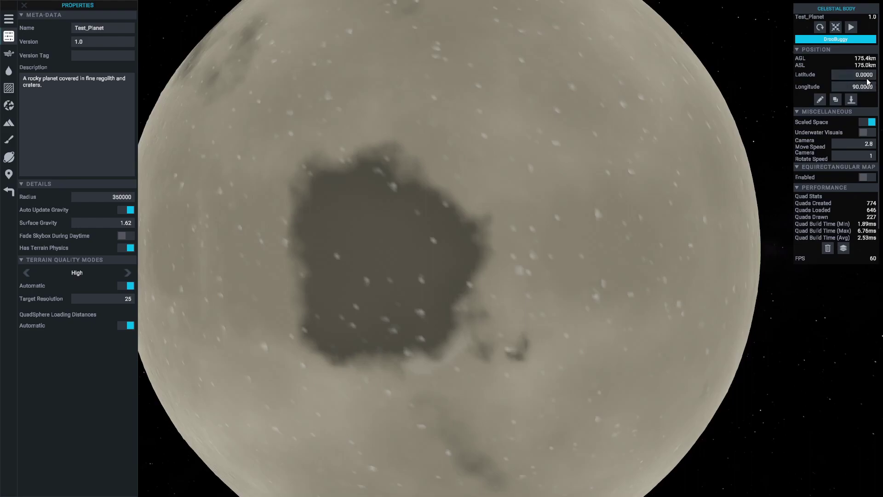
- Copy the camera's coordinates and drop the camera to ground level to look along the terrain horizon
left_click(836, 100)
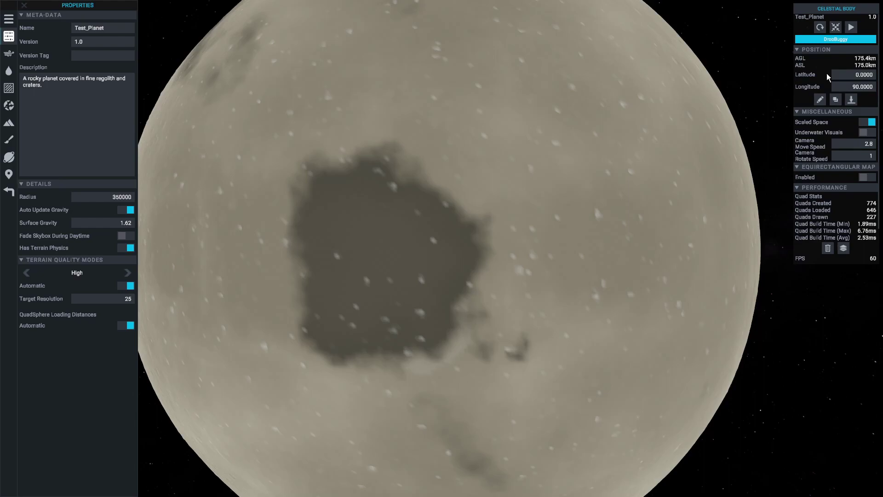
left_click(851, 99)
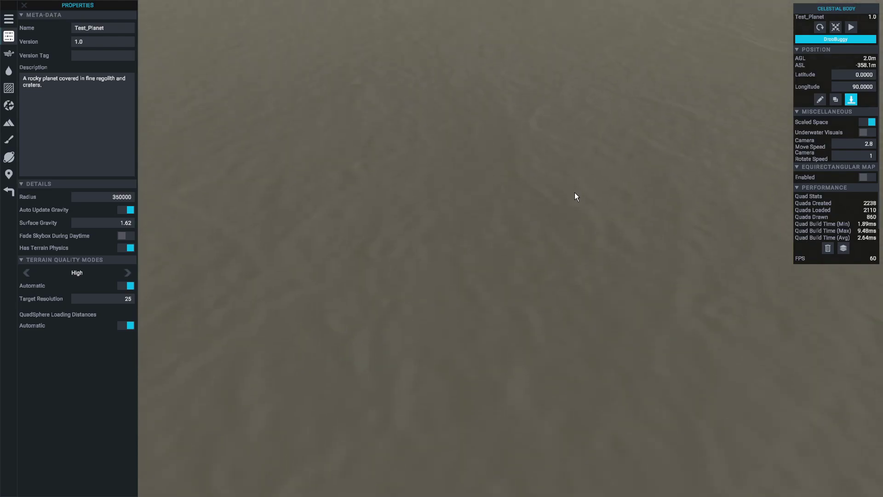
mouse_move(575, 191)
right_mouse_down()
mouse_move(575, 172)
mouse_move(652, 153)
mouse_move(578, 184)
right_mouse_up()
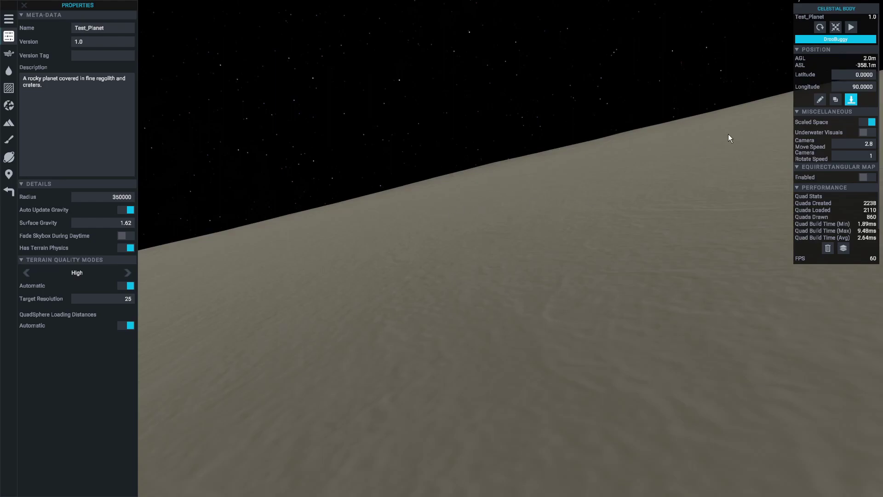
scroll(478, 137, "down", 10)
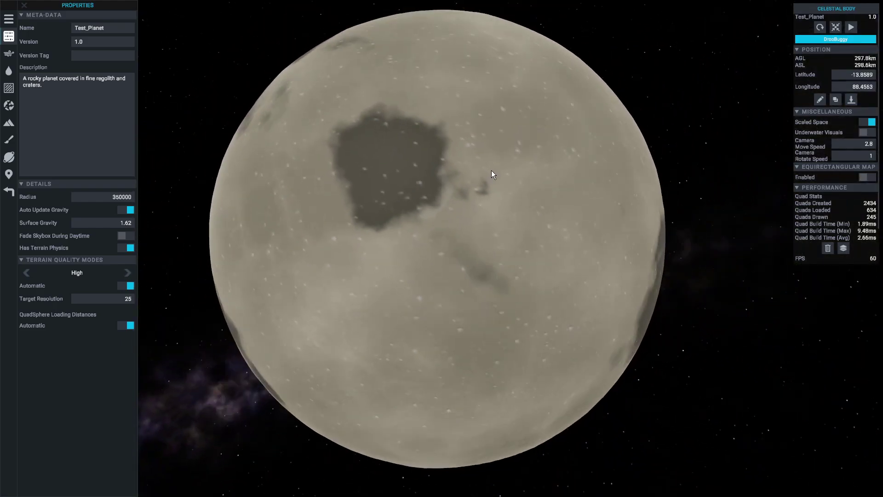
- Snap the camera to the ground at the new spot, view the horizon, and release the ground lock
key("g")
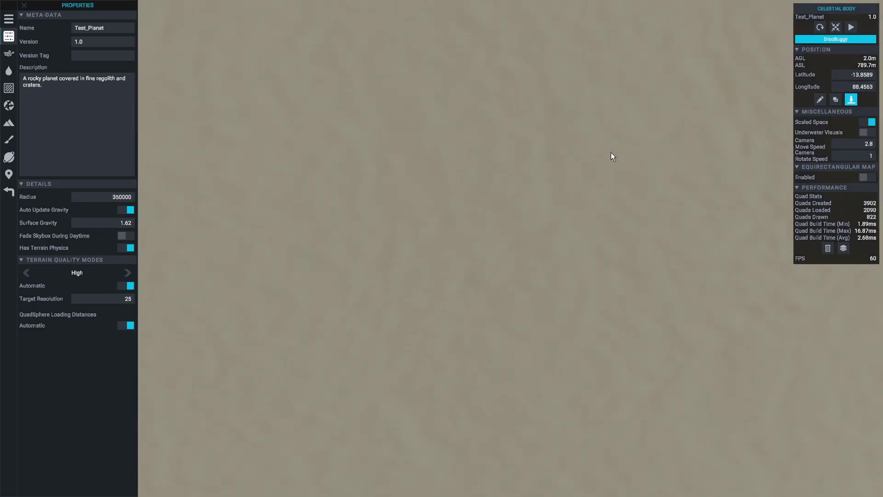
left_click_drag(611, 153, 639, 121)
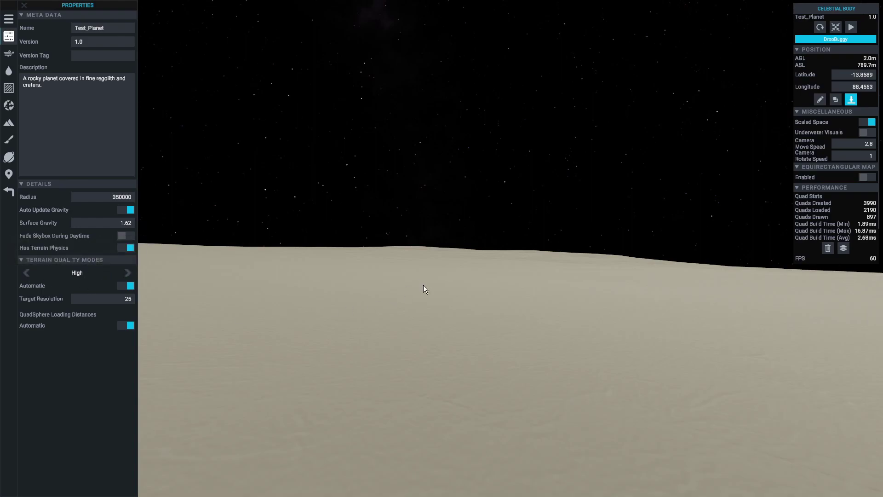
left_click(852, 100)
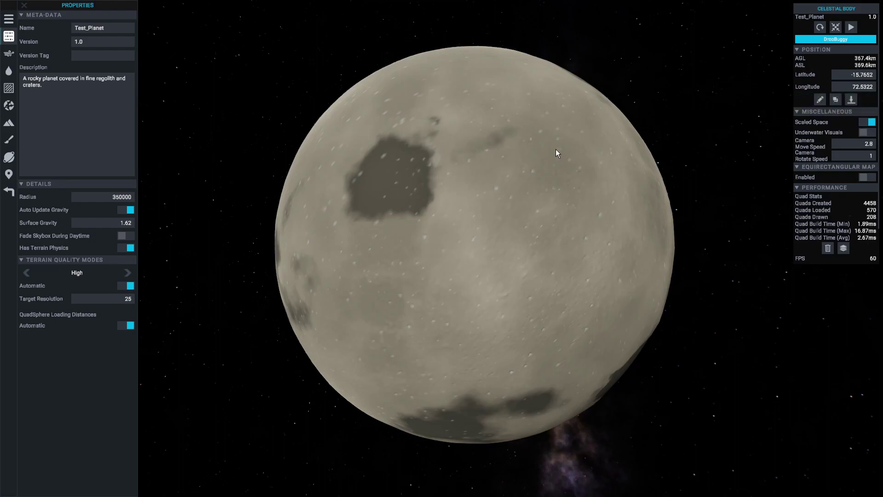
- Move the camera repeatedly away from and towards the planet to examine how its surface rendering changes with distance
scroll(555, 153, "down", 5)
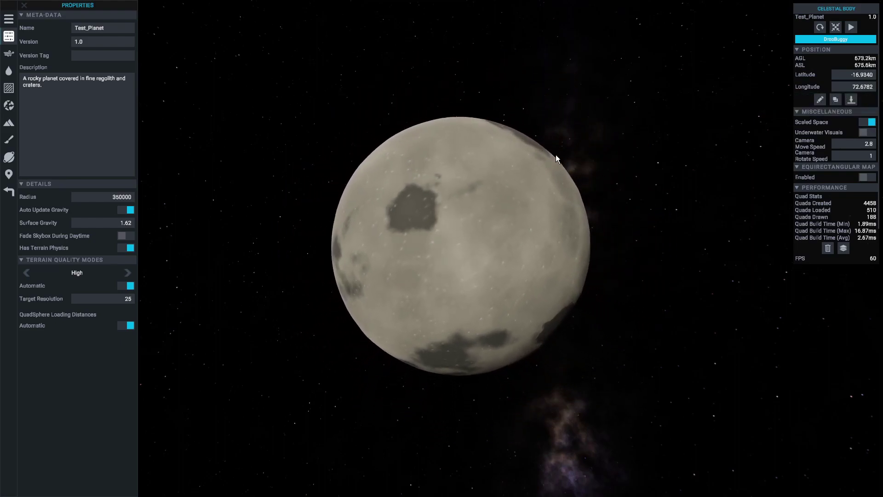
scroll(556, 155, "down", 5)
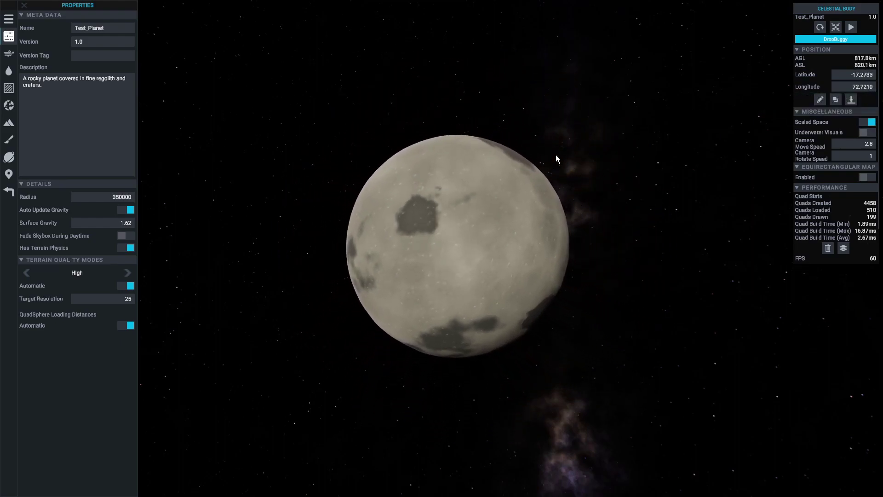
scroll(553, 155, "down", 5)
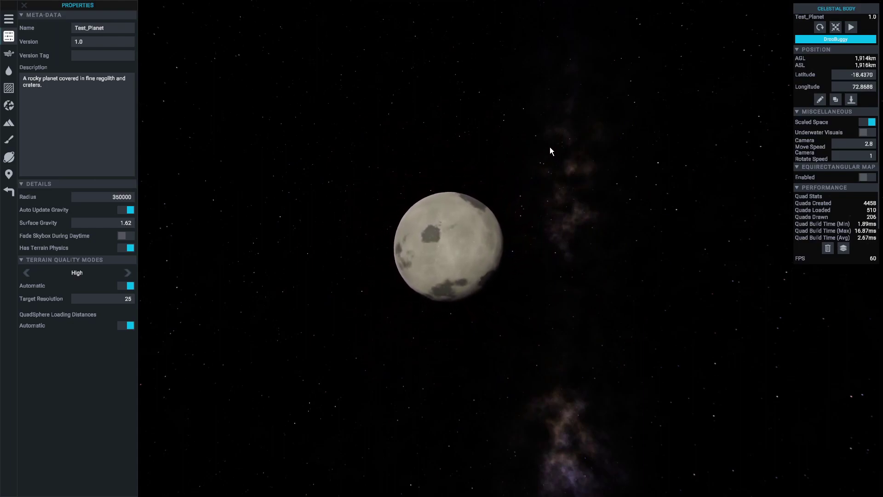
scroll(551, 150, "up", 2)
scroll(551, 150, "up", 5)
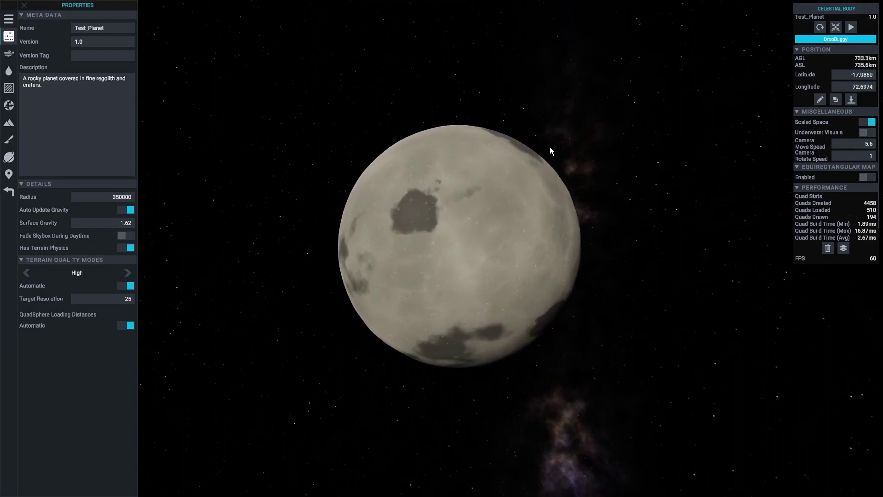
scroll(550, 150, "up", 3)
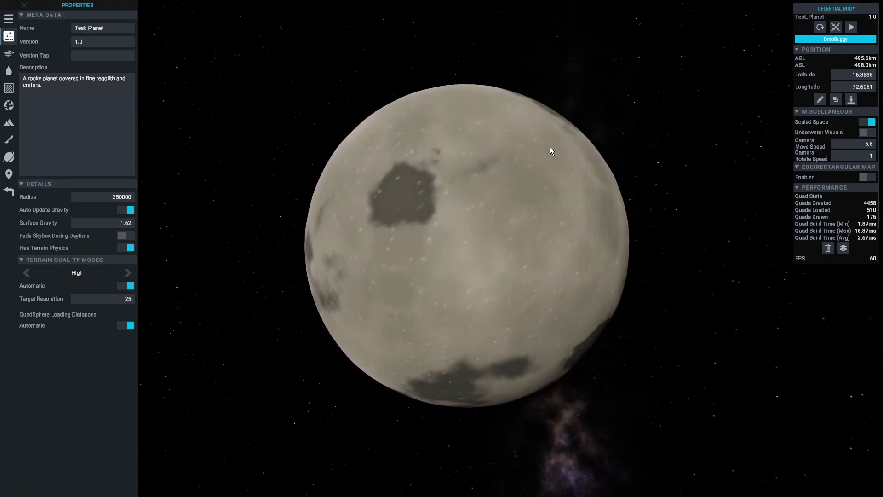
scroll(550, 150, "down", 3)
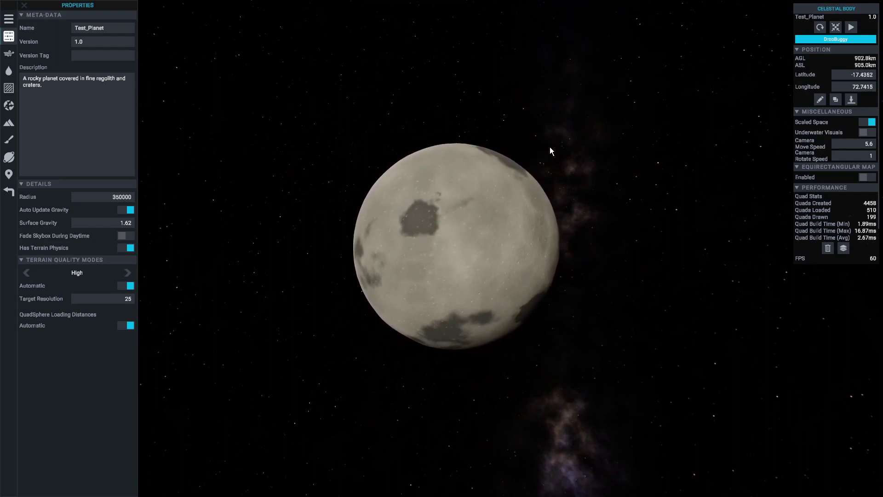
scroll(550, 150, "up", 5)
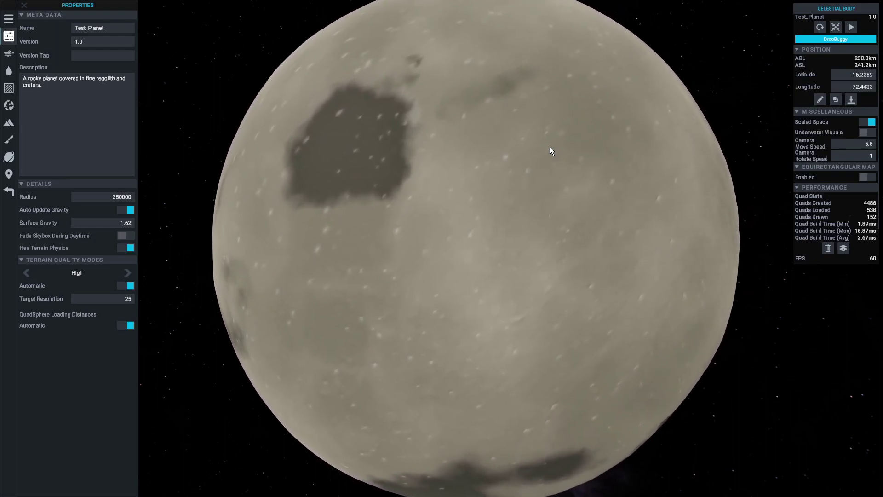
scroll(551, 147, "down", 5)
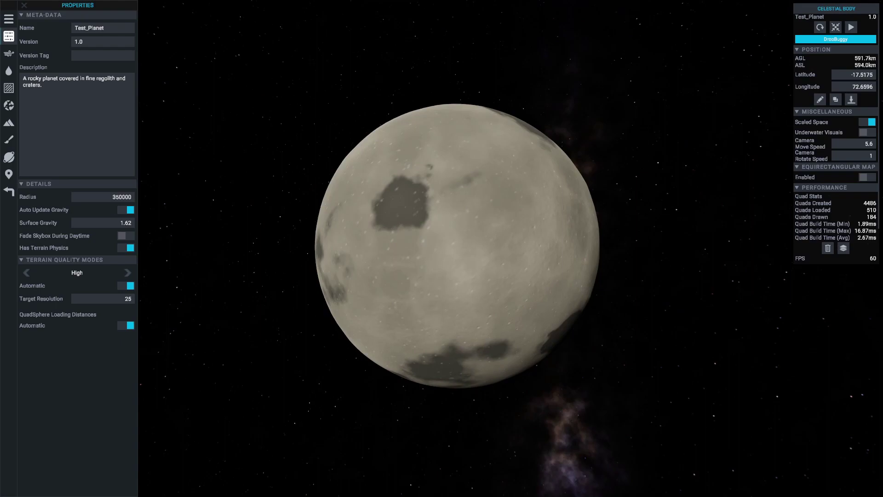
- Turn off automatic QuadSphere loading distances to reveal the activation and transition distances, and turn it back on
left_click(121, 324)
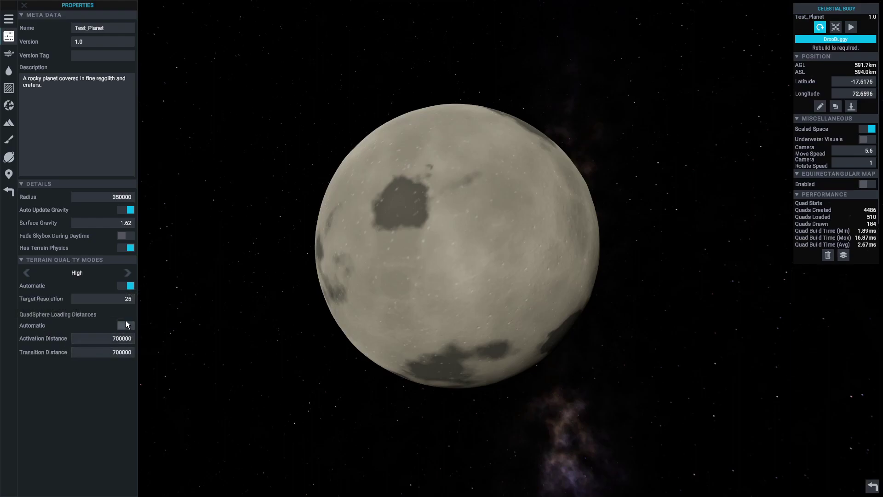
left_click(123, 324)
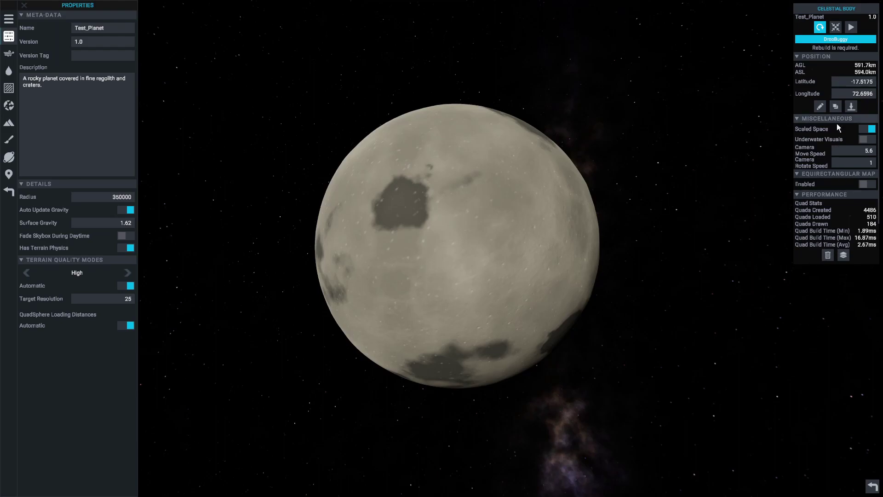
- Display the equirectangular map of the planet at 250% size and hide it again
left_click(876, 185)
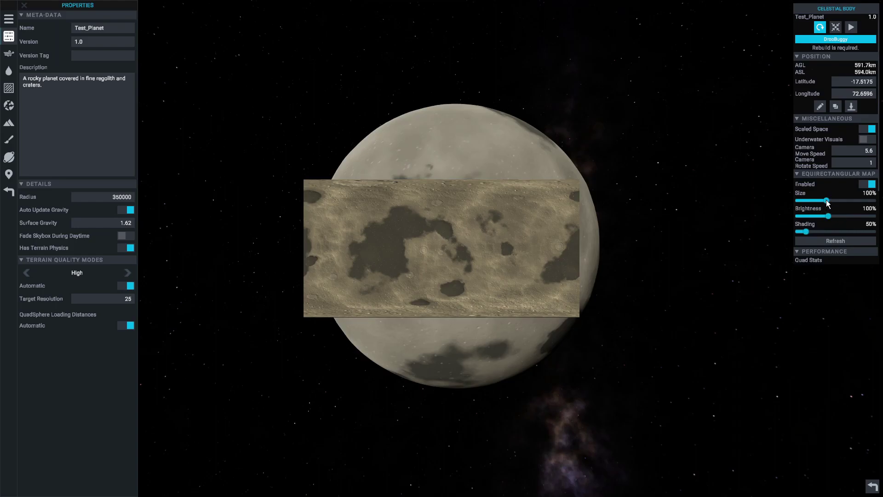
left_click_drag(827, 202, 876, 208)
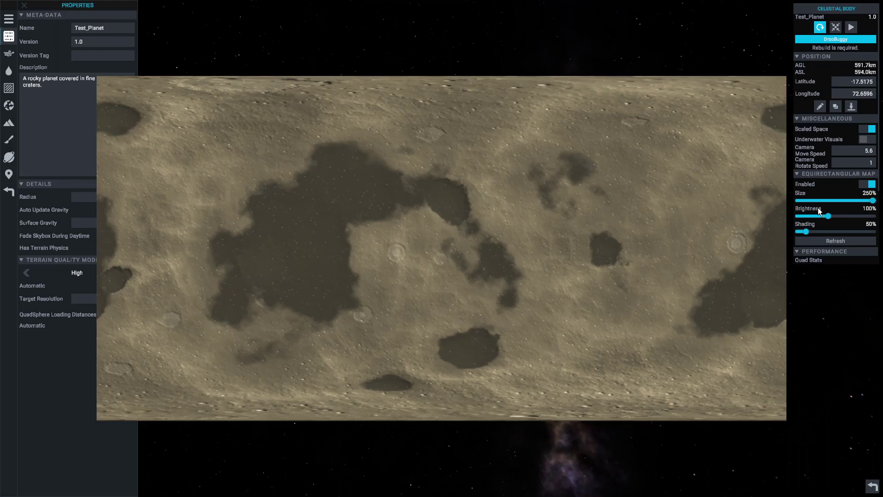
left_click(867, 184)
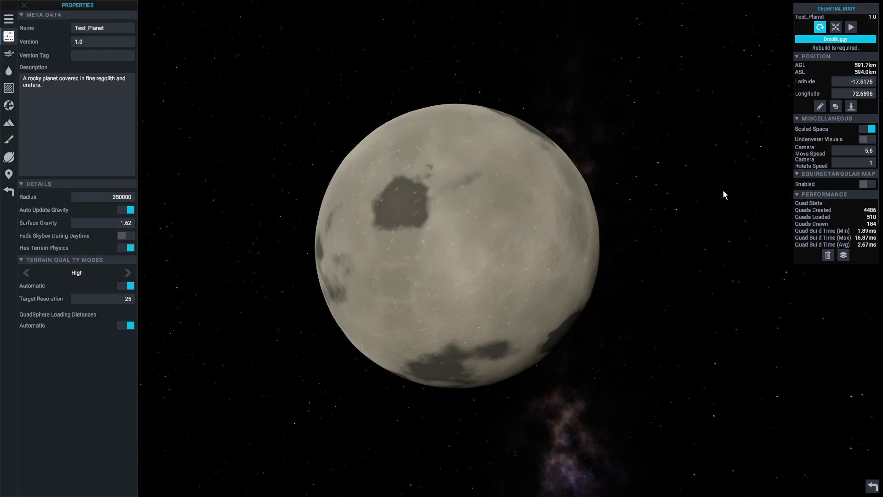
- Toggle underwater visuals on and off, and review the performance and memory statistics before collapsing them
left_click(873, 141)
left_click(871, 140)
scroll(811, 203, "down", 3)
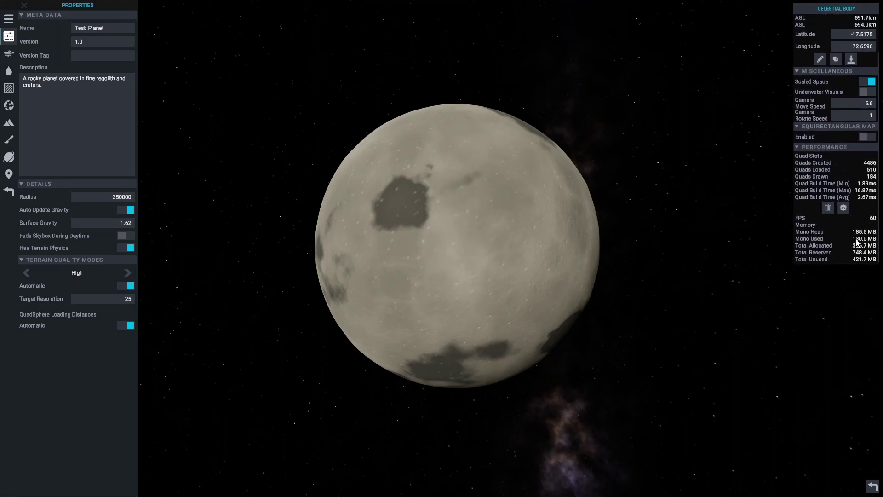
mouse_move(856, 240)
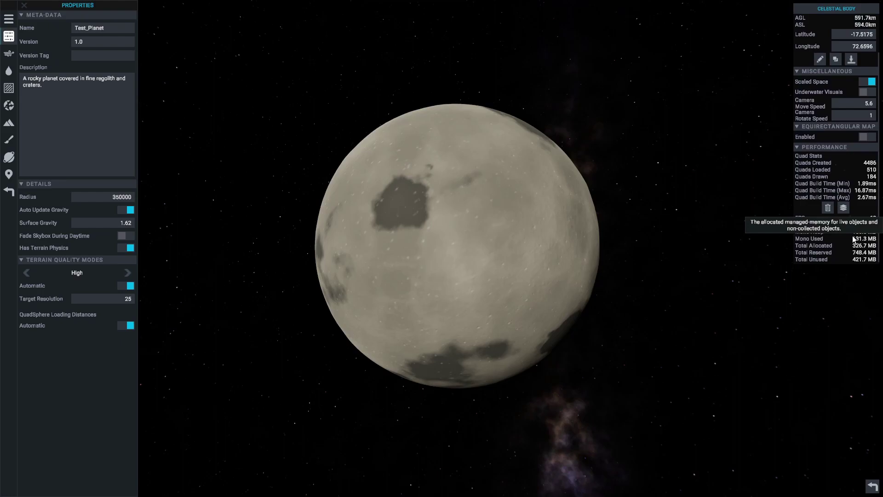
left_click(855, 147)
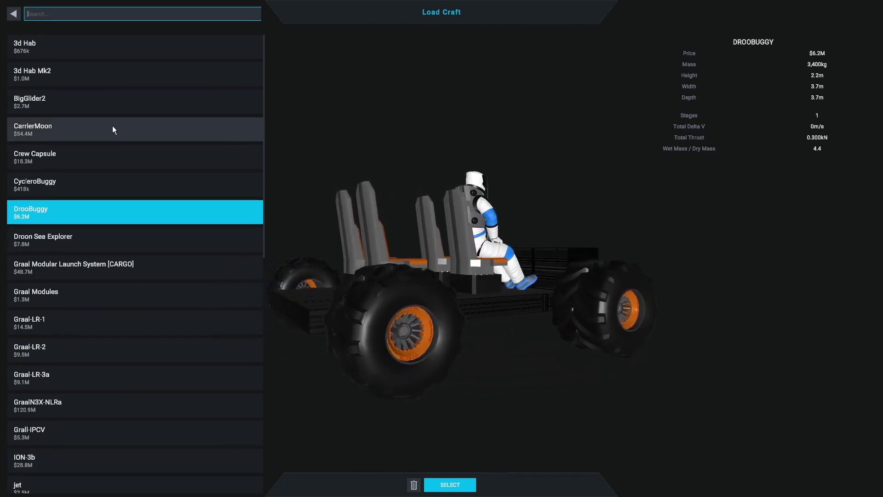
- Browse the saved crafts and select DrooBuggy as the craft to launch on the planet
scroll(115, 126, "down", 5)
scroll(115, 126, "up", 5)
scroll(115, 126, "down", 3)
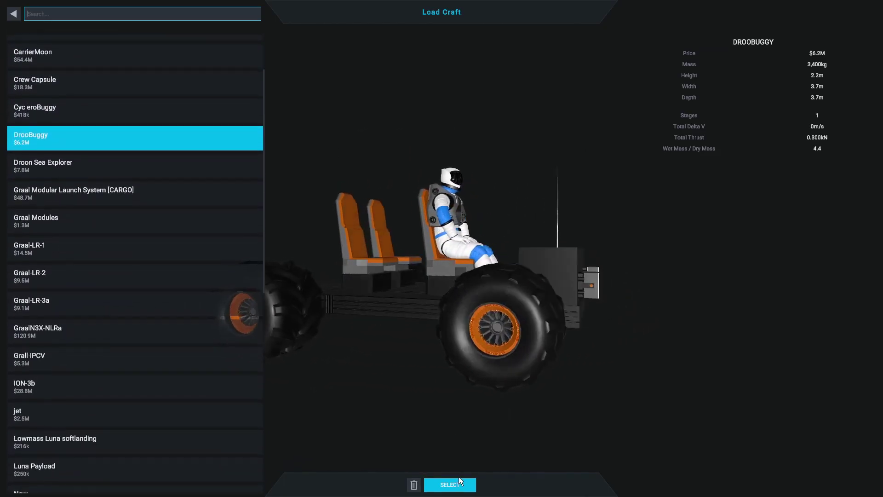
left_click(457, 485)
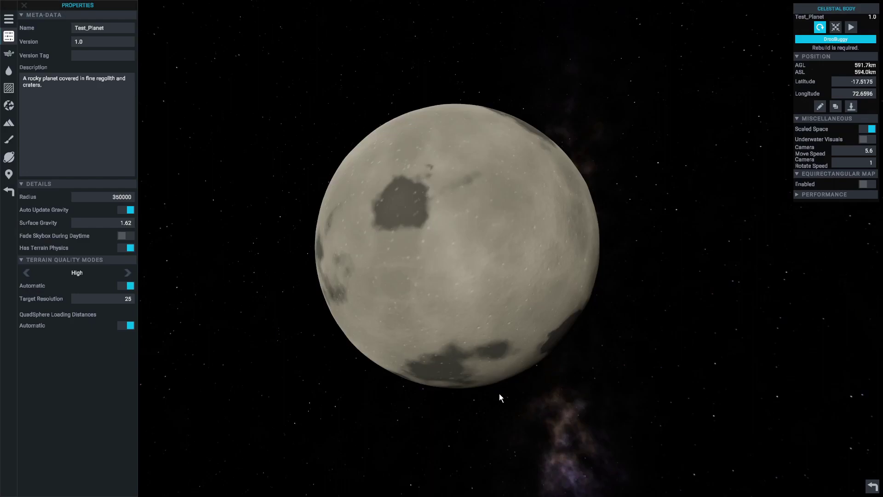
- Open the launch location choices for Test_Planet and return to the planet without launching
left_click(852, 27)
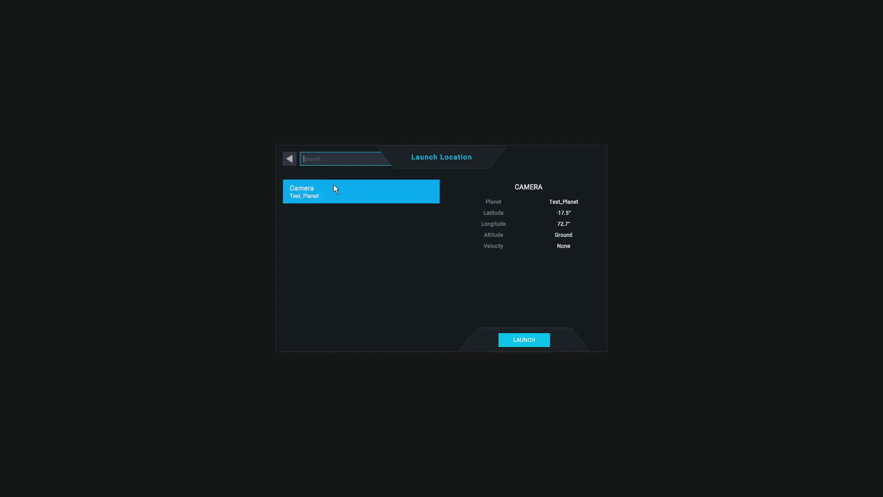
left_click(288, 159)
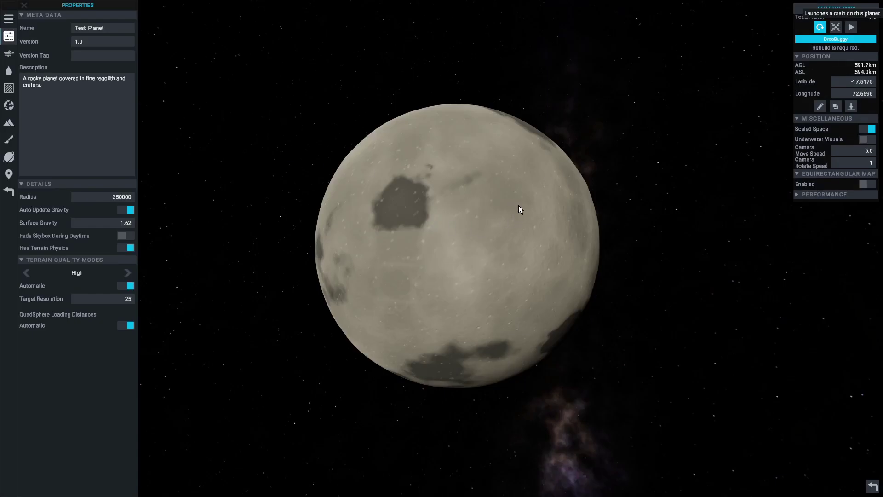
- Place the camera at ground level near the planet's day-night boundary and launch the DrooBuggy from the Camera location
key("d")
key("w")
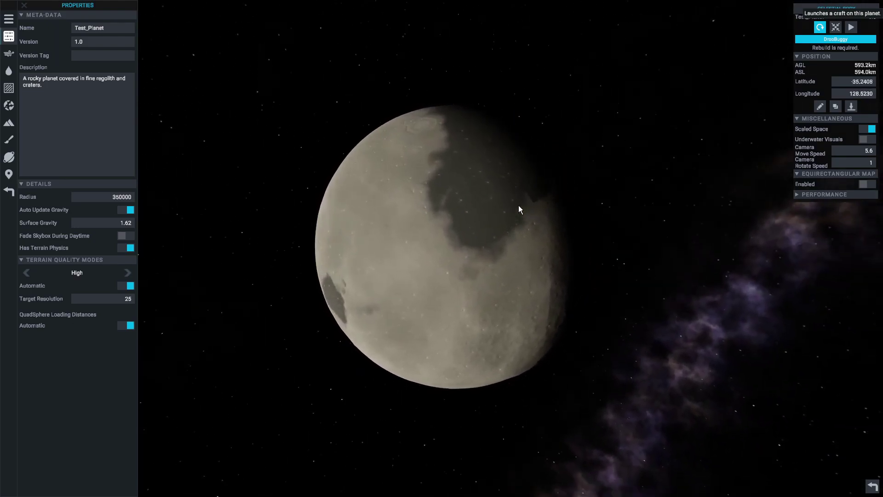
key("d")
key("w")
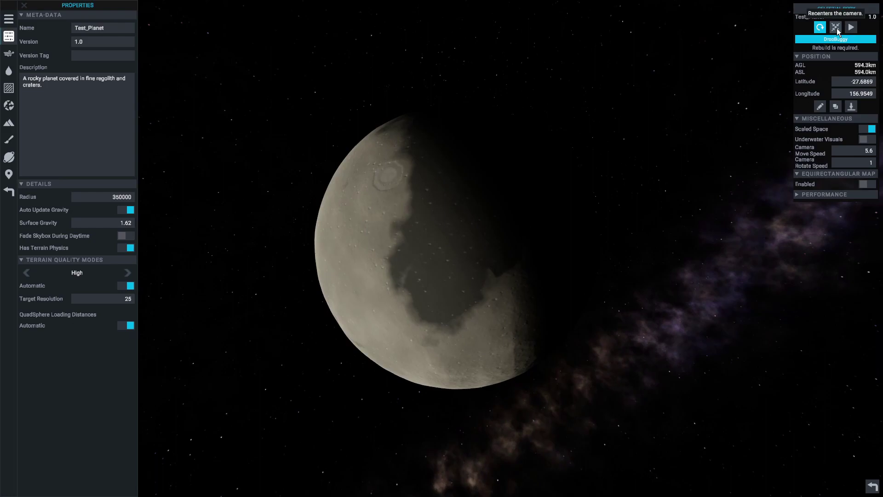
left_click(851, 106)
left_click_drag(547, 214, 610, 178)
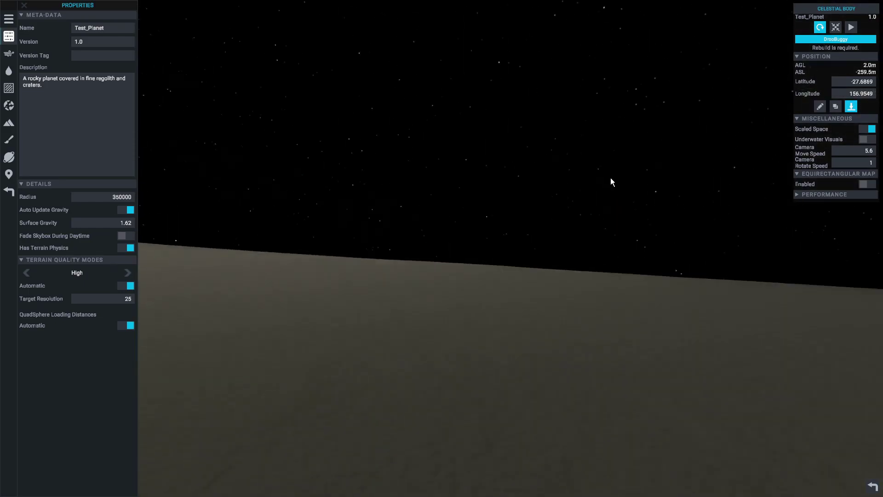
left_click(852, 27)
left_click(527, 339)
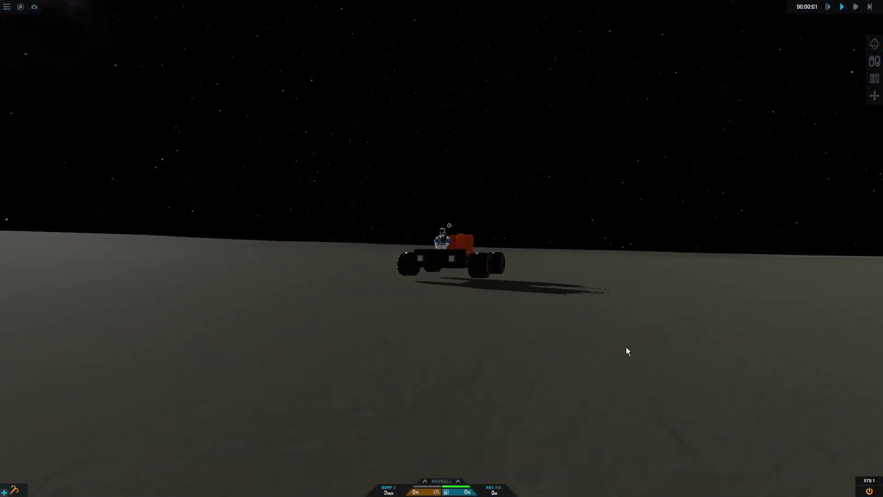
- Examine the cratered terrain around the launched DrooBuggy, from ground level out to a view of the planet's curvature and day-night boundary
left_click_drag(628, 351, 588, 248)
scroll(585, 246, "down", 10)
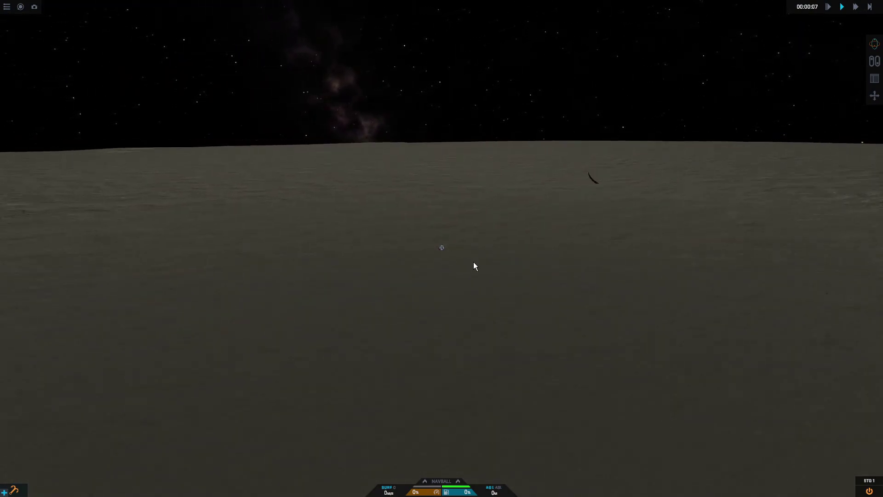
scroll(474, 263, "down", 5)
scroll(507, 247, "down", 3)
left_click_drag(581, 246, 480, 272)
scroll(479, 272, "down", 5)
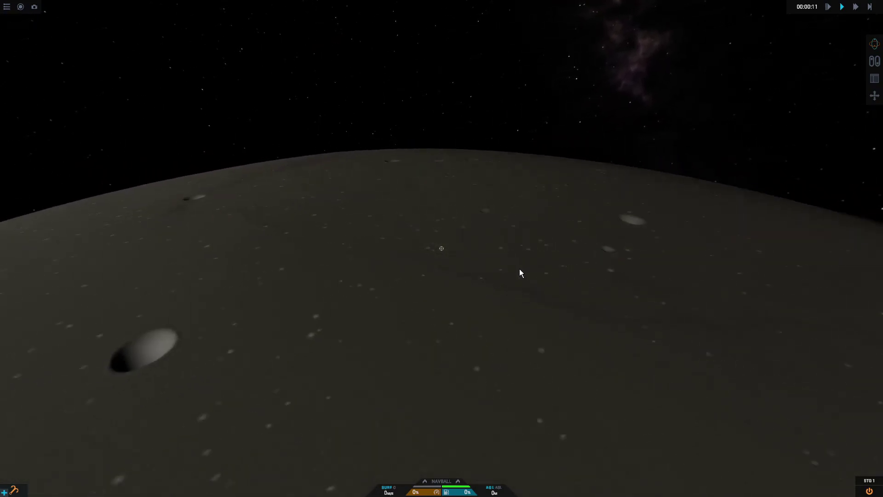
scroll(520, 273, "down", 8)
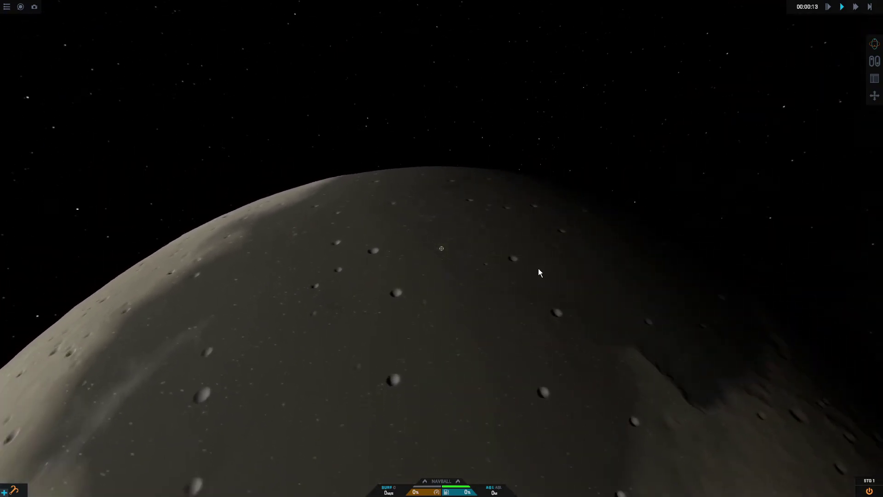
scroll(542, 265, "down", 3)
left_click_drag(550, 260, 440, 279)
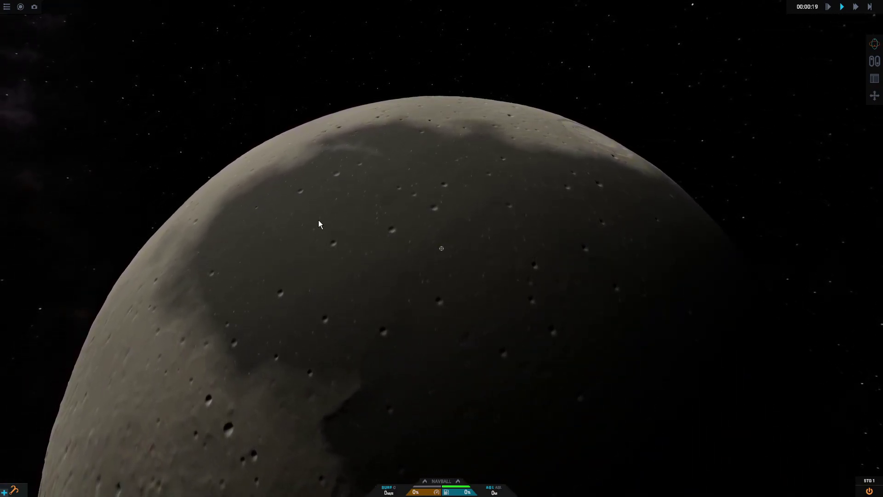
- Open the map view and inspect the craft's orbit line and its location on the planet from several angles
key("m")
scroll(479, 261, "down", 5)
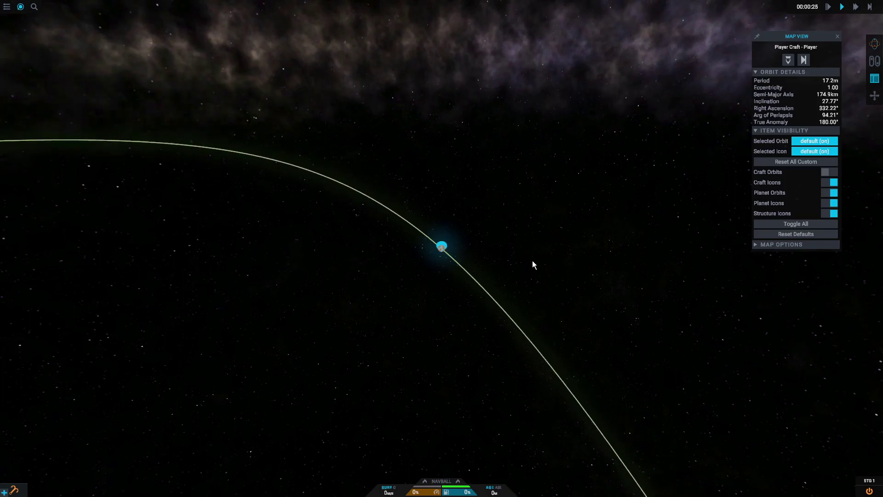
left_click_drag(536, 264, 405, 264)
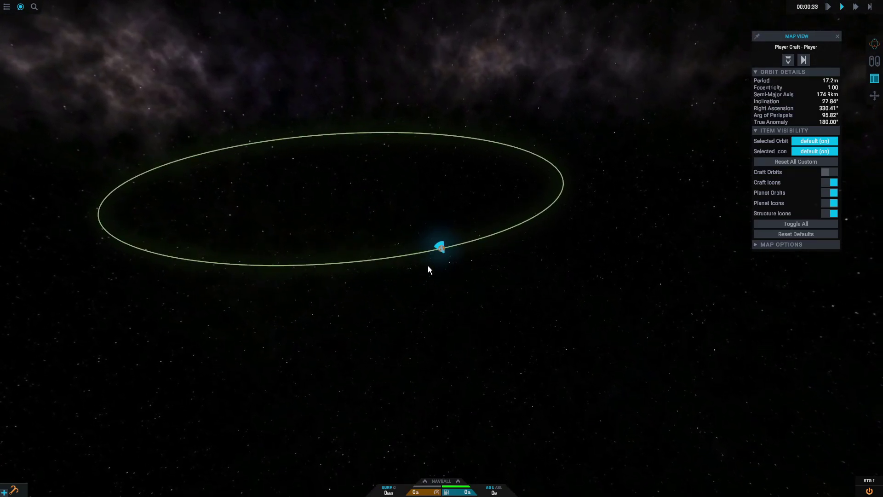
scroll(428, 266, "up", 2)
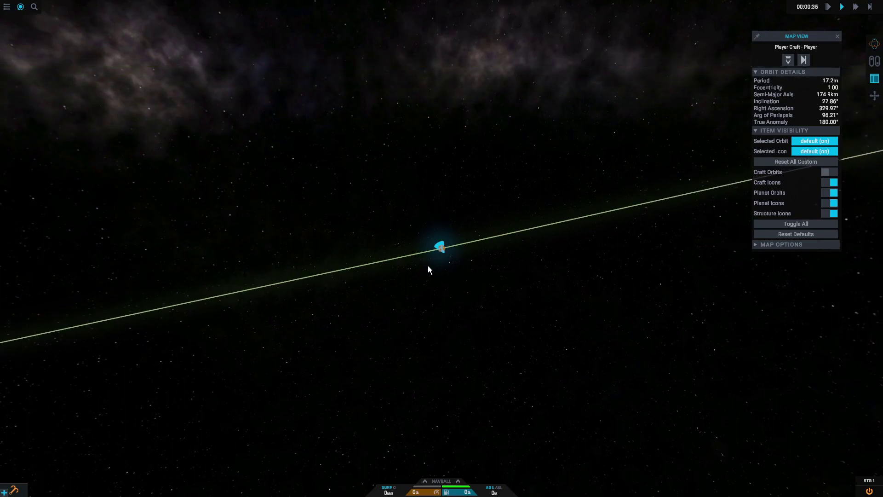
scroll(425, 255, "up", 3)
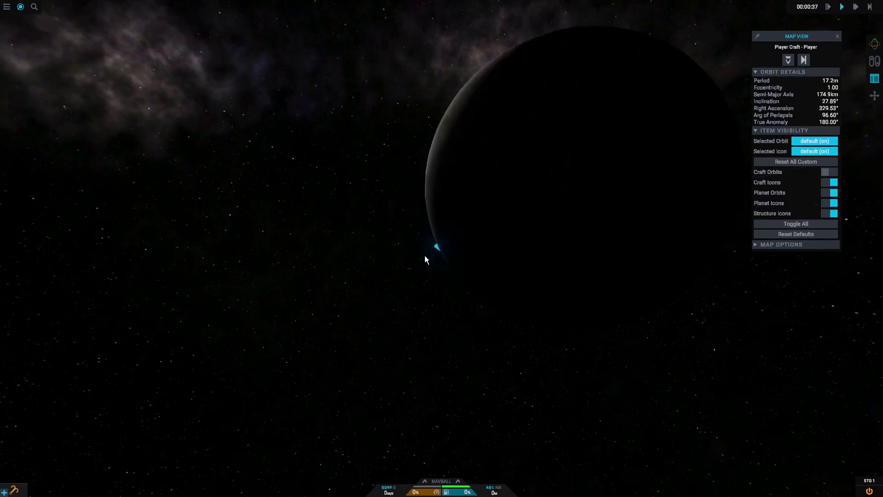
left_click_drag(419, 255, 560, 214)
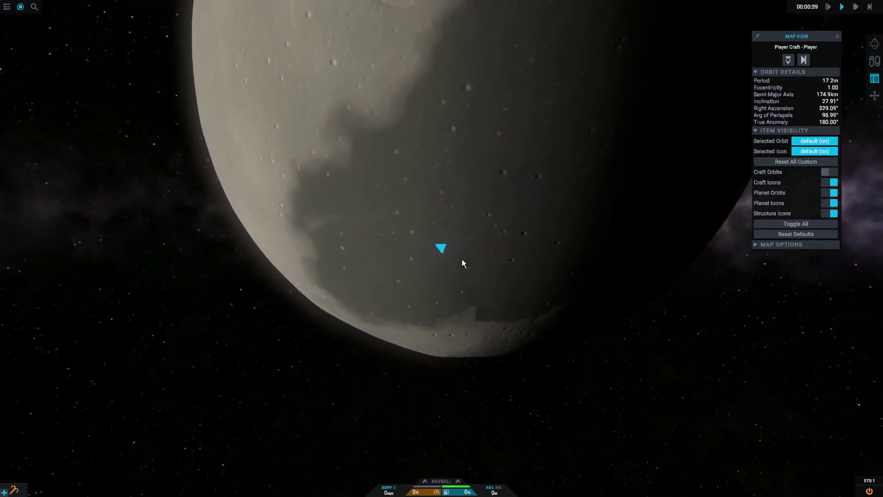
left_click_drag(454, 299, 499, 231)
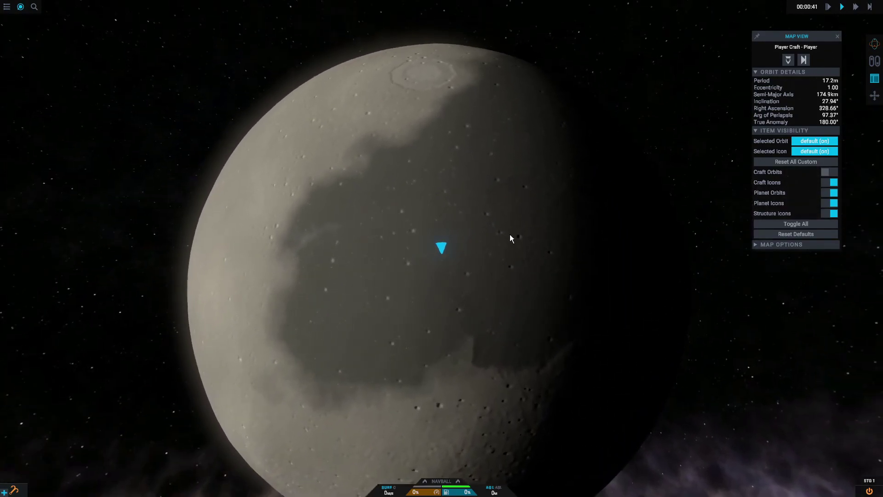
- End the test flight and exit to the planet editor
left_click(3, 5)
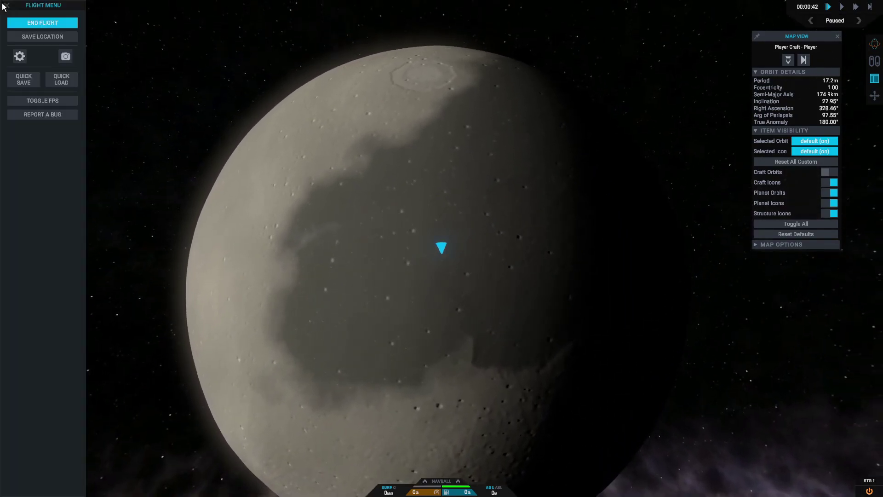
left_click(54, 25)
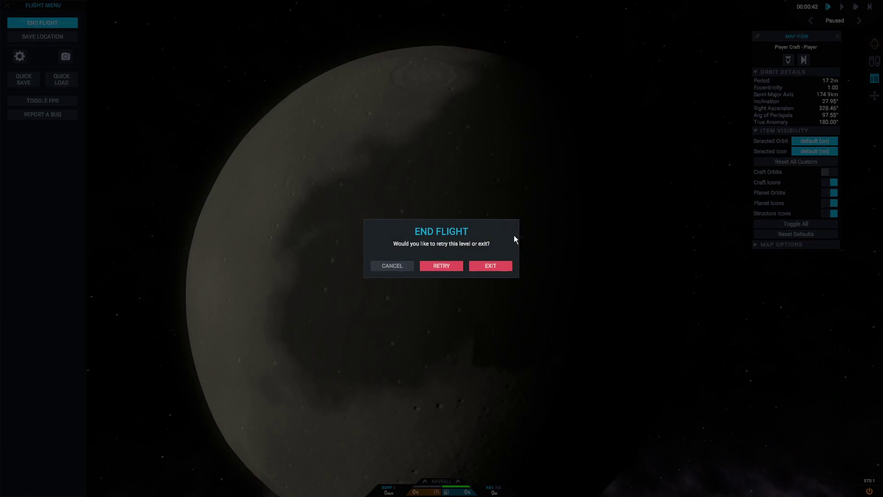
left_click(483, 265)
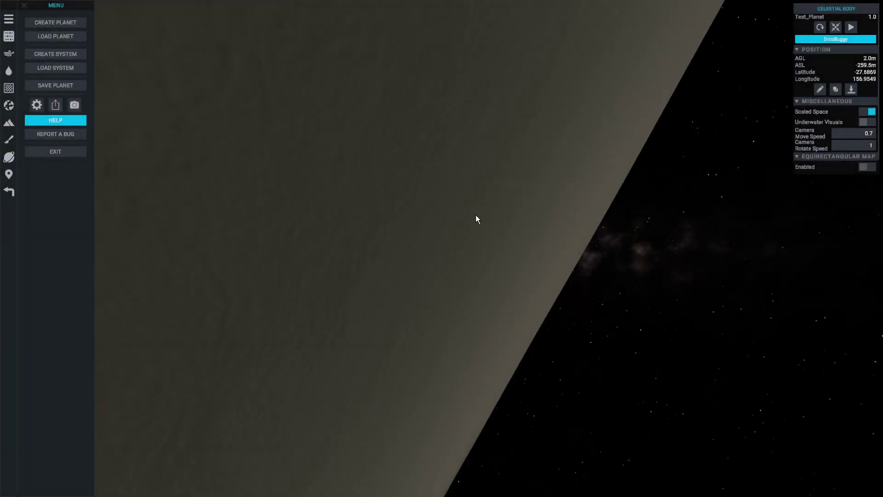
- Move away from the surface of Test_Planet and reset the camera to its default view of the planet
left_click_drag(708, 183, 559, 331)
scroll(560, 335, "down", 10)
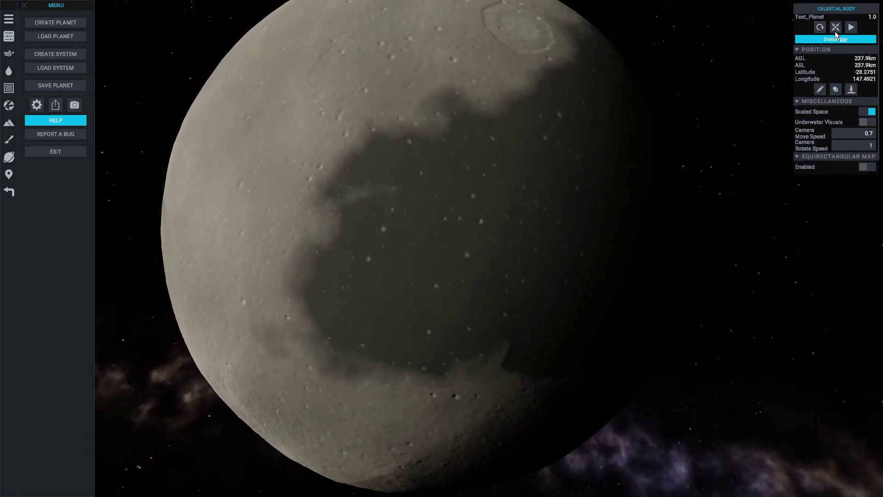
left_click(835, 30)
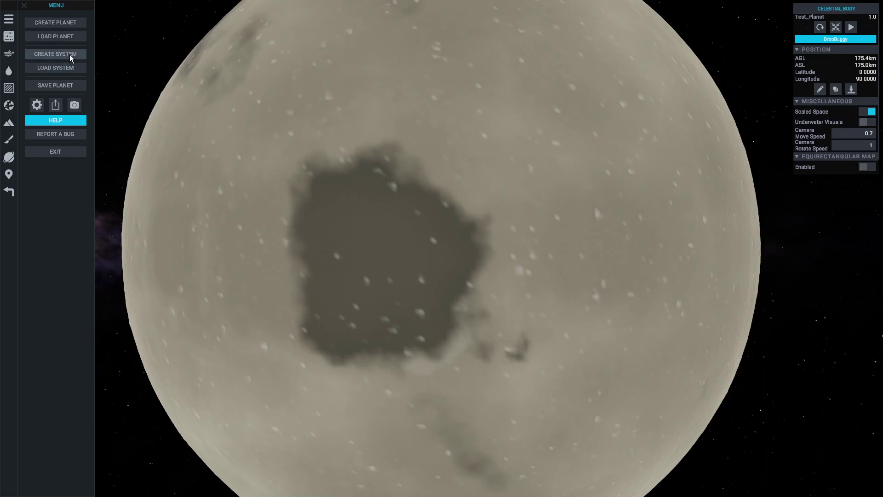
- Load the ESS planetary system from the saved systems
left_click(71, 68)
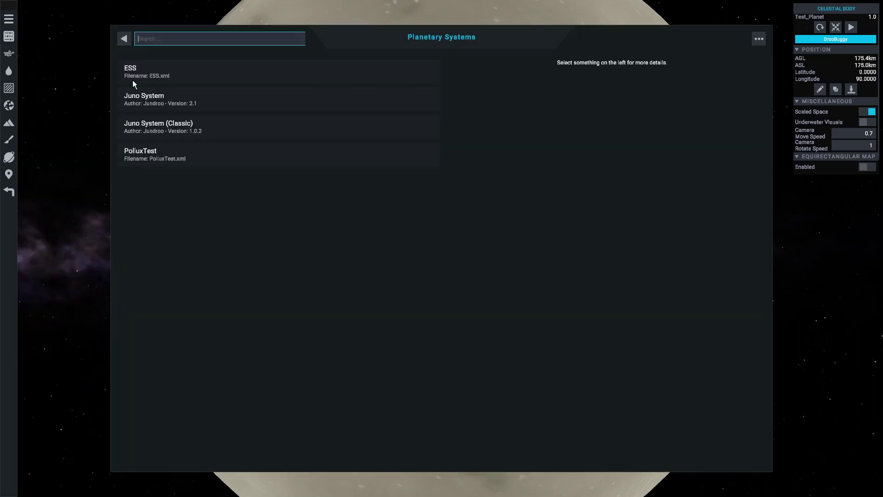
left_click(214, 79)
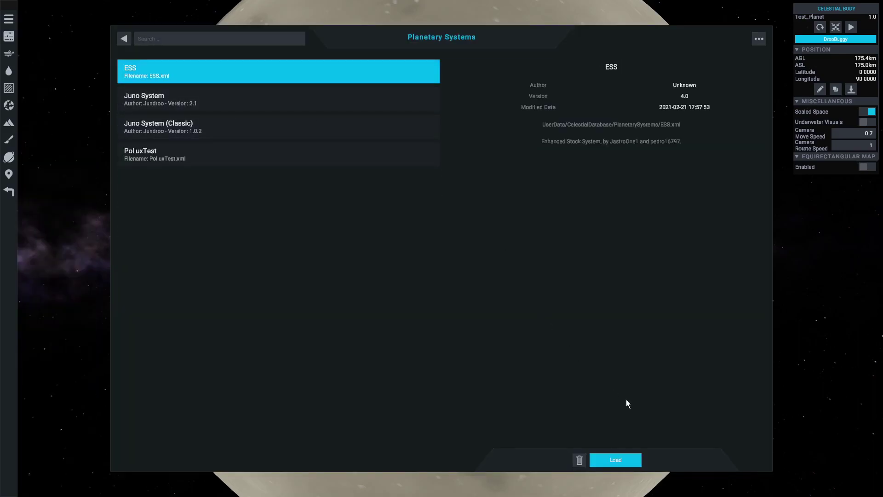
left_click(623, 458)
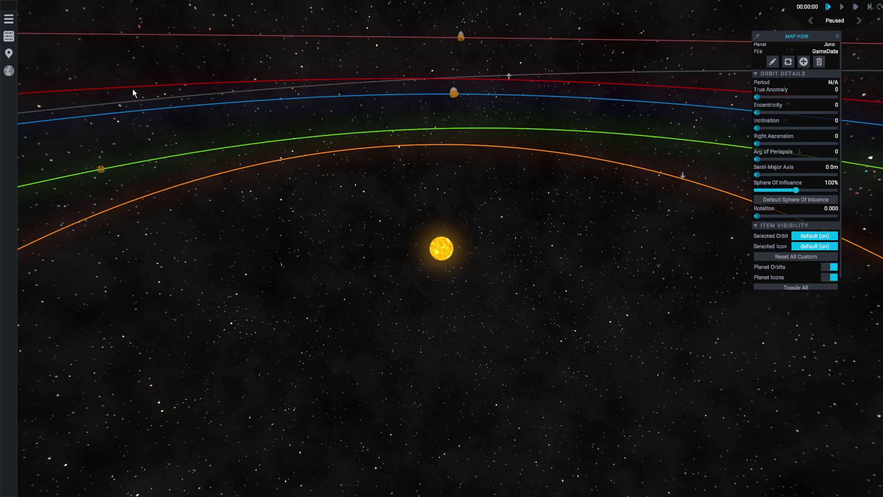
- Review the ESS system's properties, its launch locations and the list of planets it contains
left_click(9, 36)
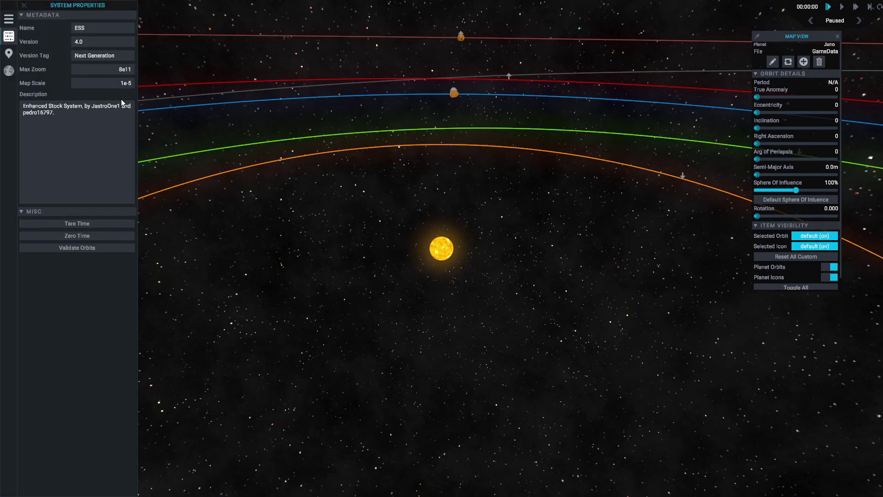
left_click(8, 52)
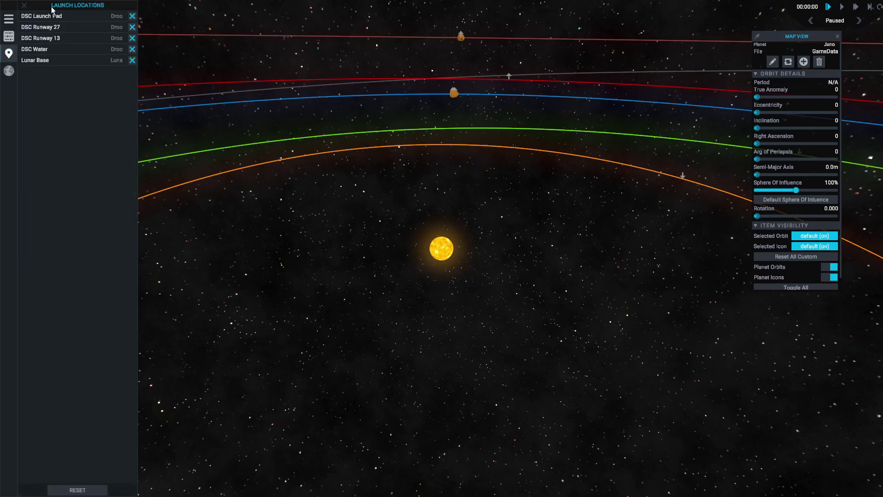
left_click(10, 72)
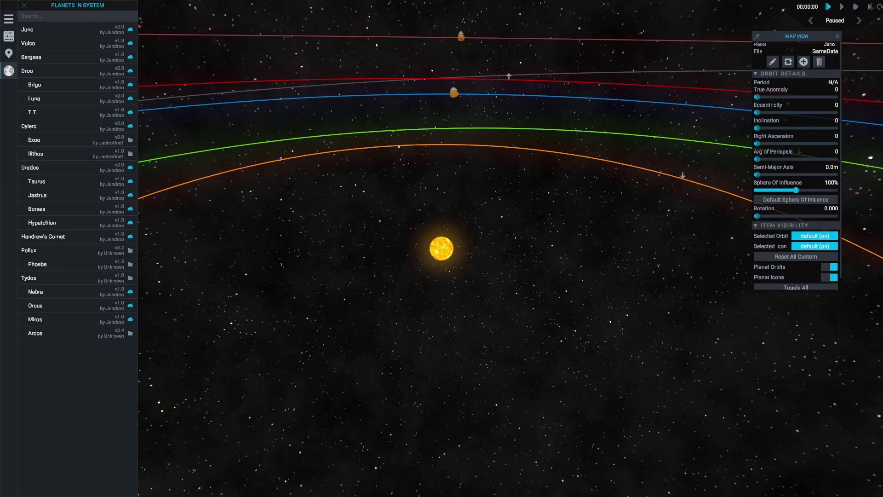
- Reopen the system properties, check the metadata and validate the system's orbits
left_click(9, 36)
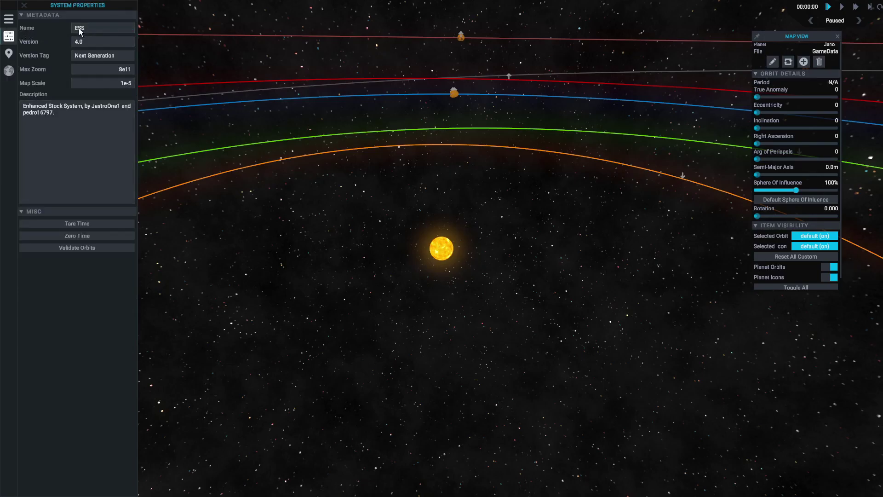
mouse_move(79, 68)
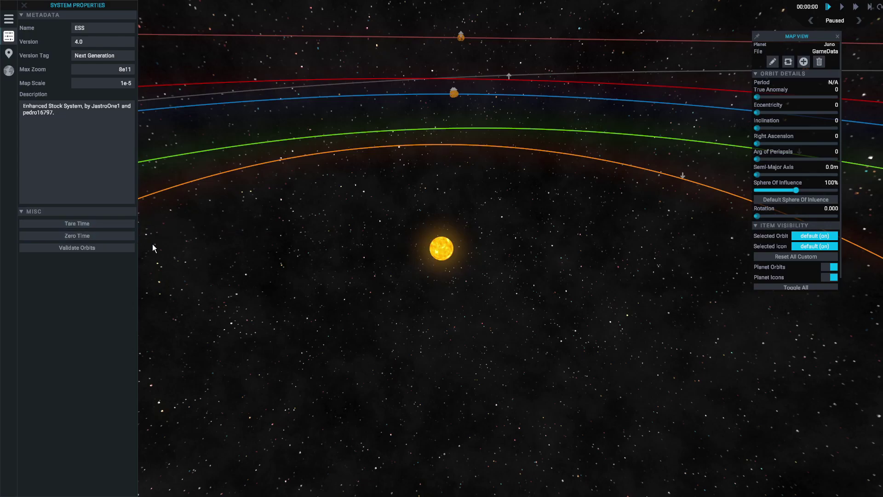
left_click(76, 249)
left_click(80, 247)
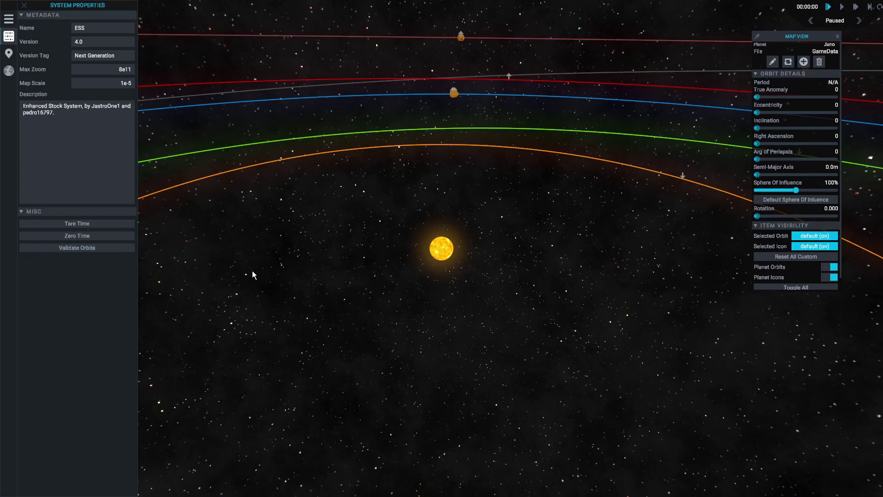
- Survey the system's orbits on the map, selecting Handrew's Comet and Droo in turn to view their orbit details
scroll(474, 248, "down", 10)
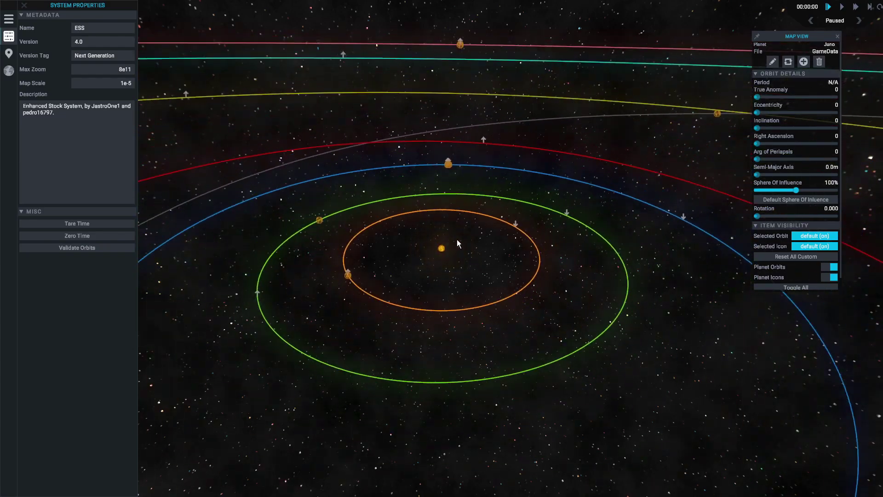
scroll(456, 238, "down", 5)
scroll(467, 246, "up", 3)
scroll(467, 246, "up", 2)
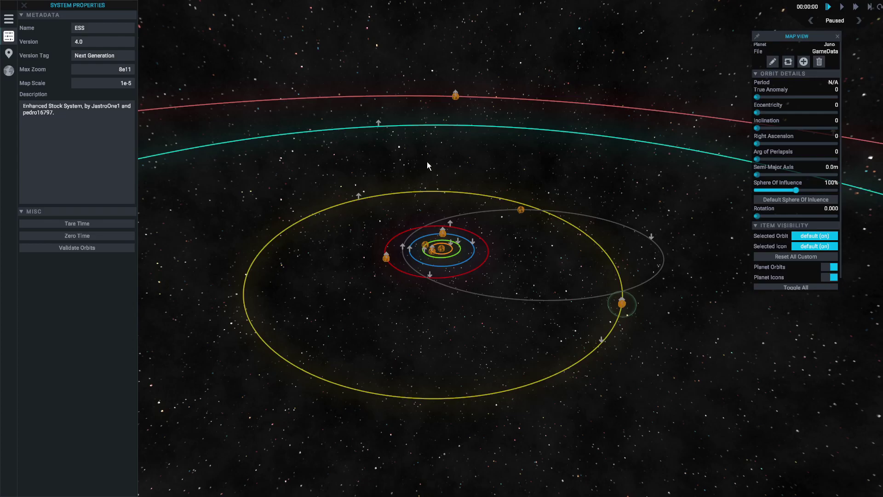
left_click(520, 210)
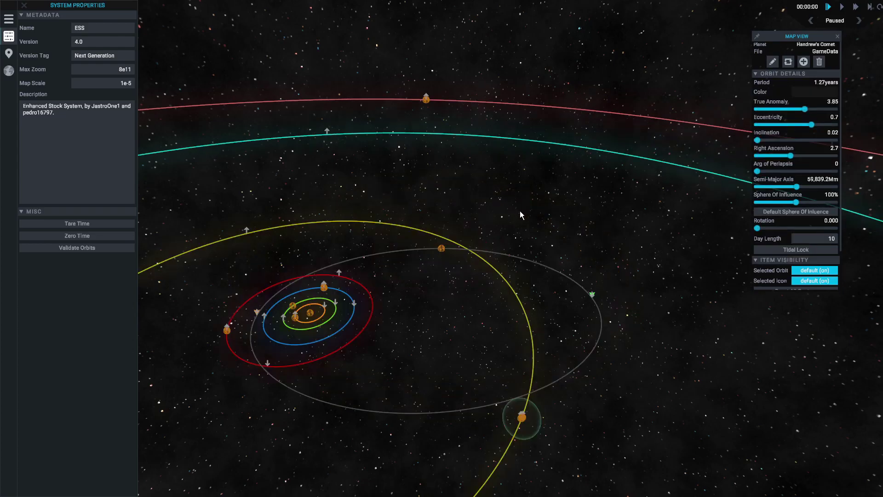
left_click(324, 287)
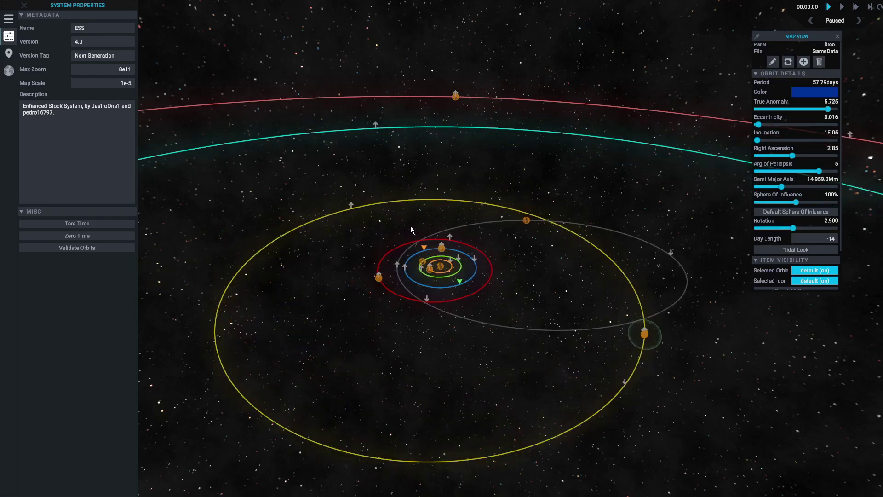
scroll(448, 231, "up", 10)
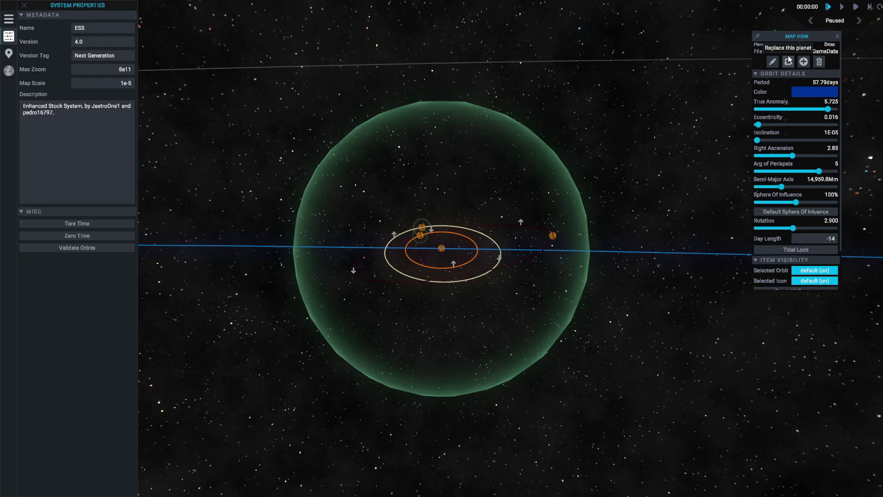
- Browse the celestial bodies available as a replacement for Droo and return to the system map without replacing it
left_click(789, 62)
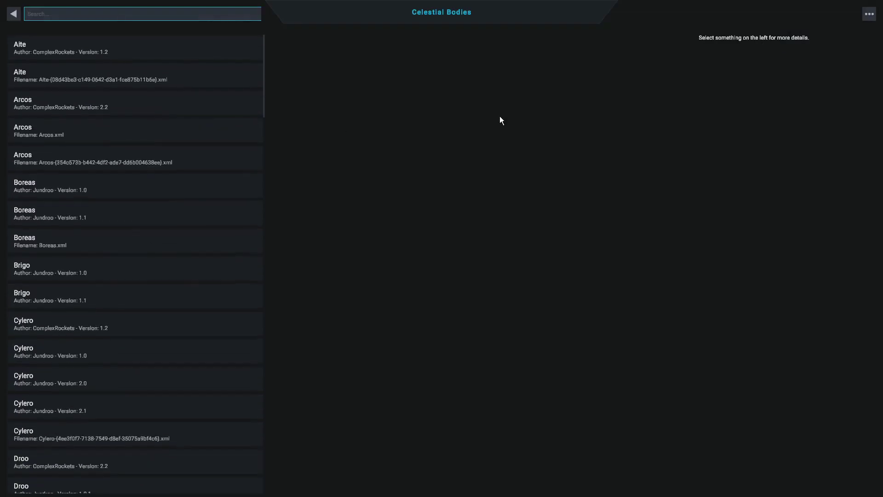
scroll(92, 83, "down", 2)
scroll(92, 105, "down", 4)
scroll(79, 120, "up", 8)
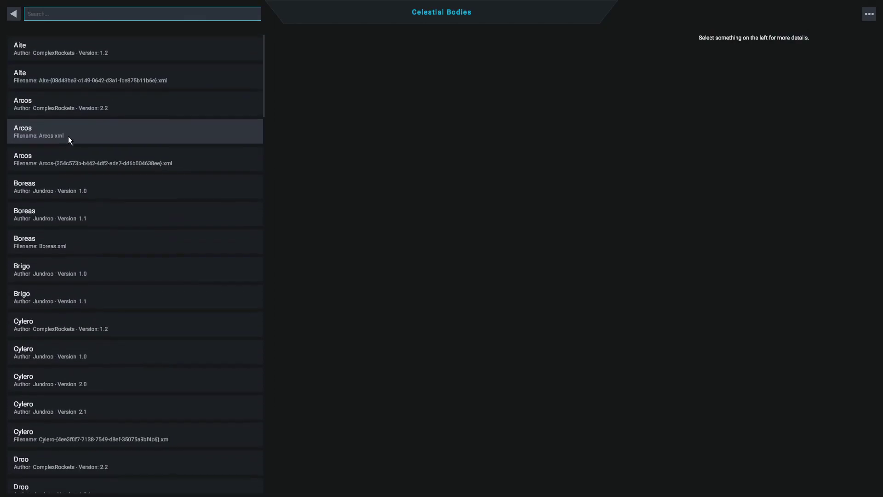
left_click(17, 18)
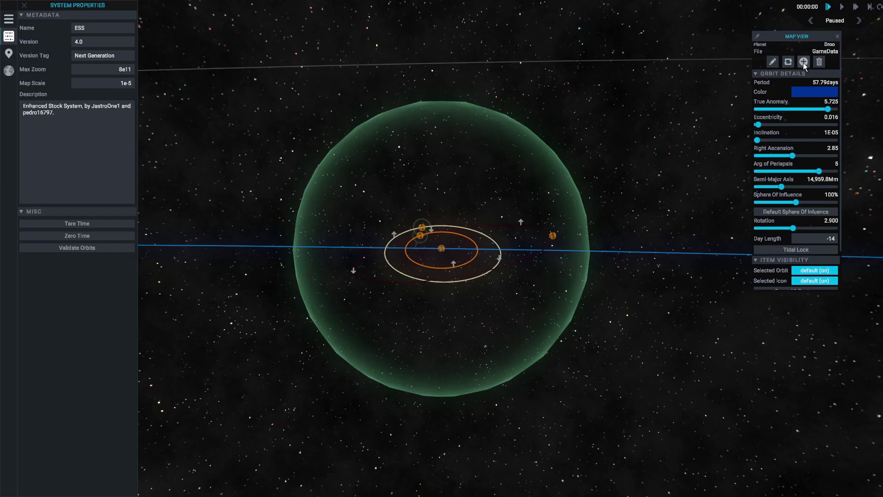
- Examine Droo on the map, its option for adding an orbiting child planet, and the orbits of its moons
scroll(466, 198, "up", 5)
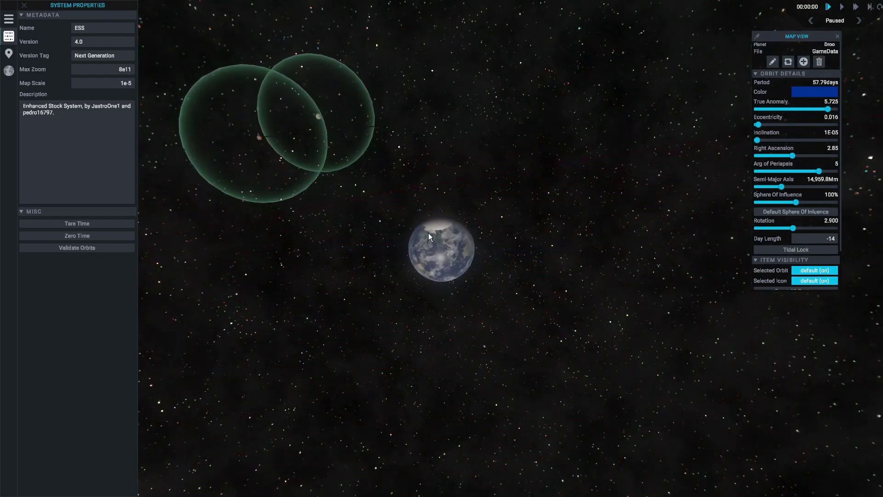
left_click(803, 61)
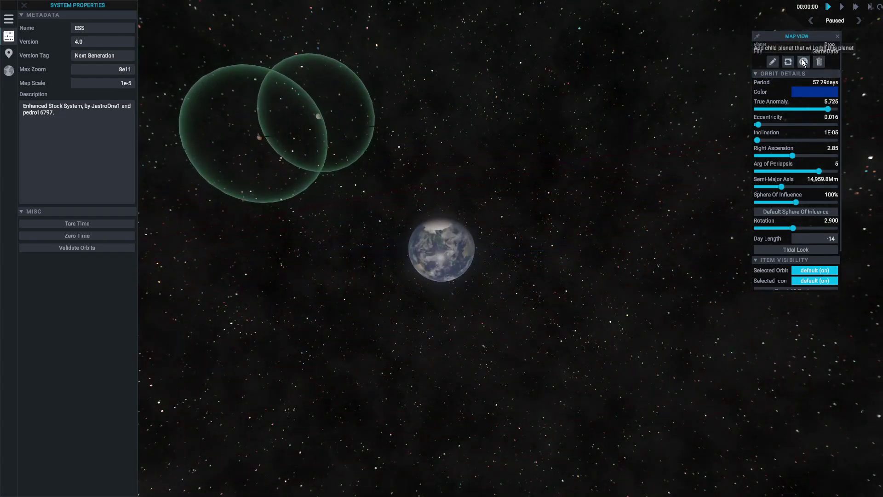
left_click(583, 186)
scroll(535, 207, "down", 10)
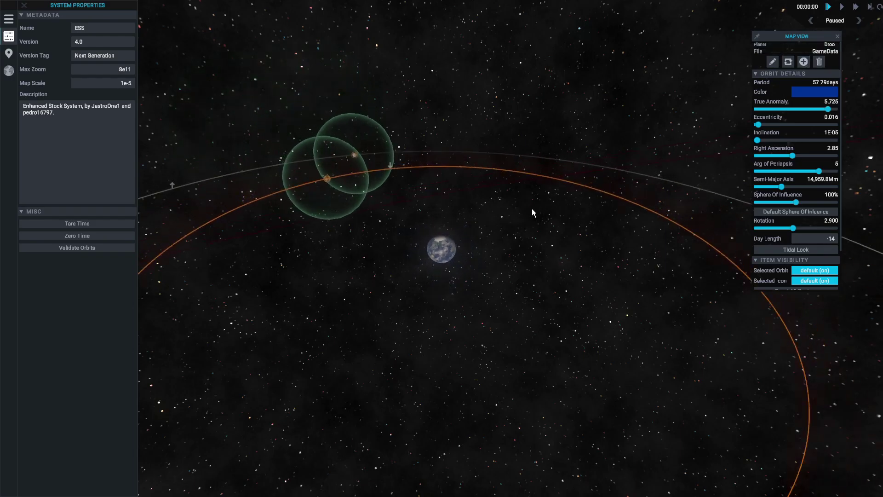
- Select the central star to view its orbit details and child-planet option, and select Pollux on the outer orbit
scroll(478, 189, "down", 10)
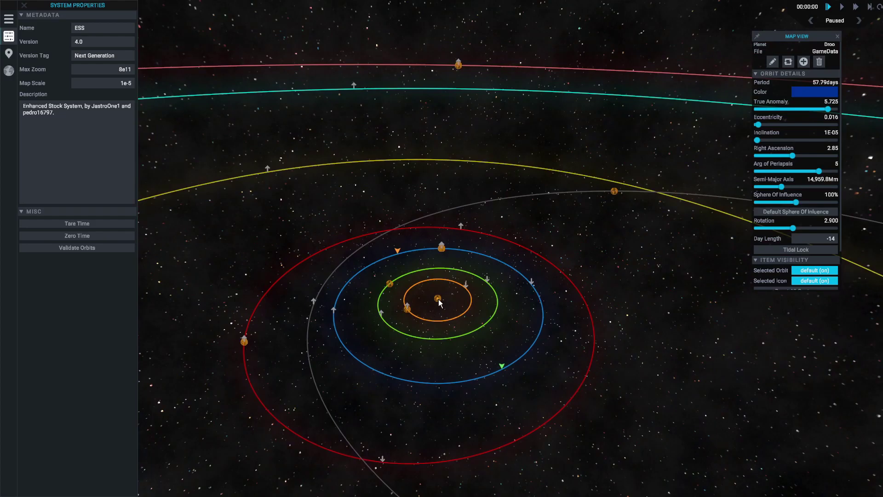
left_click(438, 298)
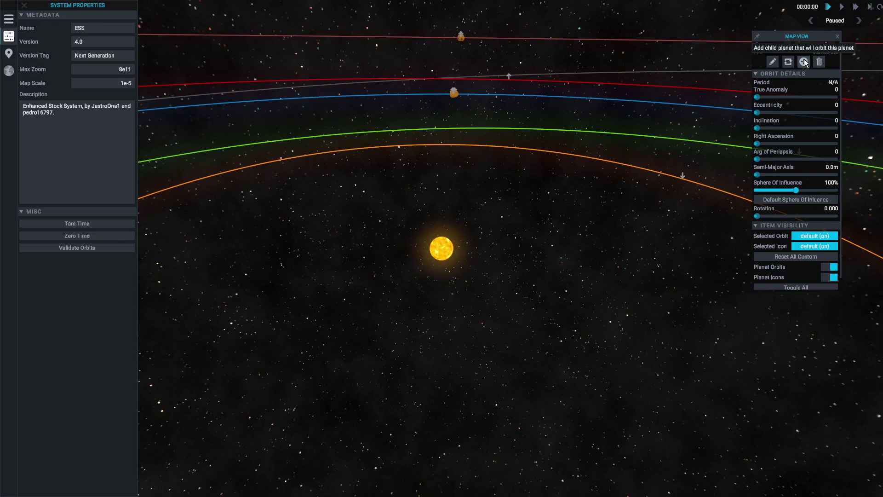
scroll(449, 180, "down", 5)
left_click(449, 176)
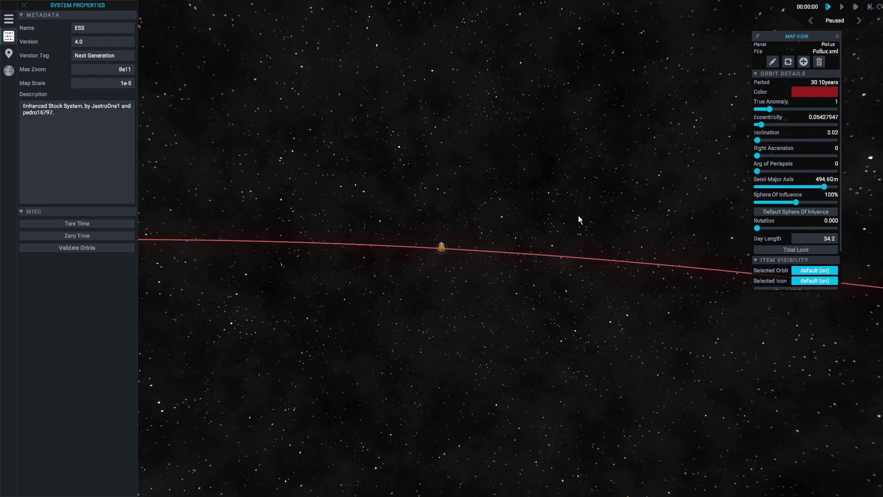
- View the colour settings of Pollux's orbit and accept the existing colour
left_click(811, 93)
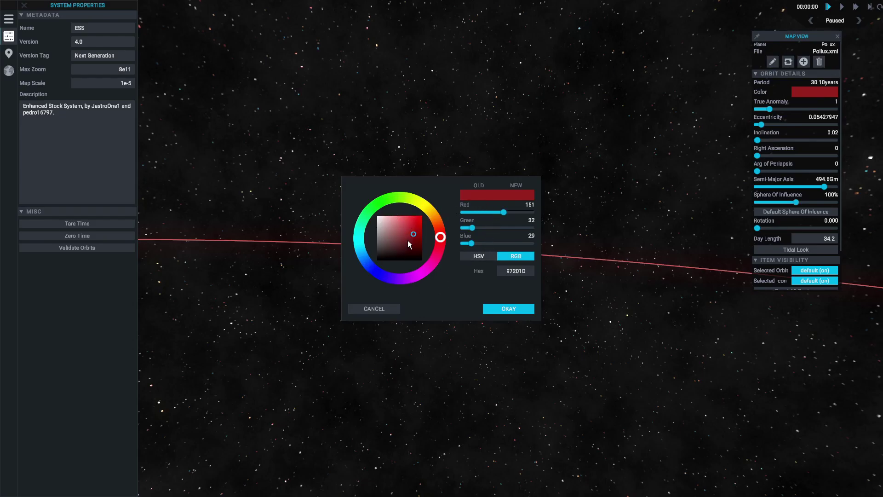
left_click_drag(452, 192, 491, 252)
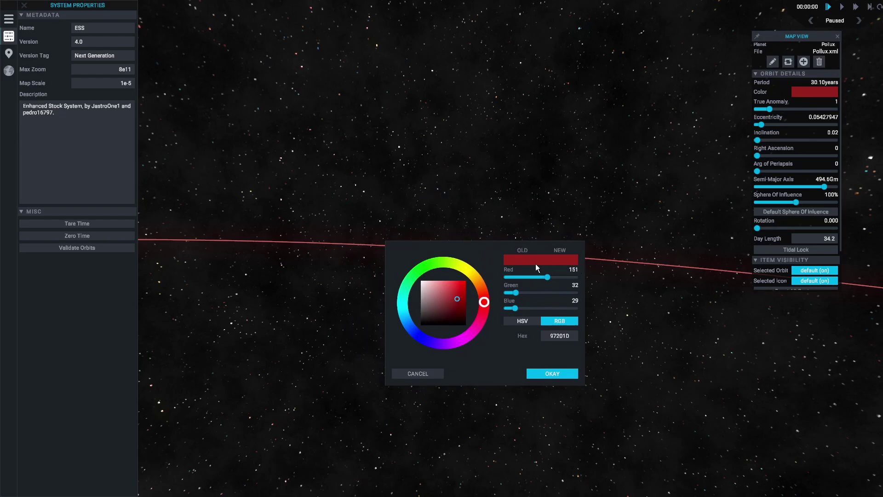
left_click(560, 372)
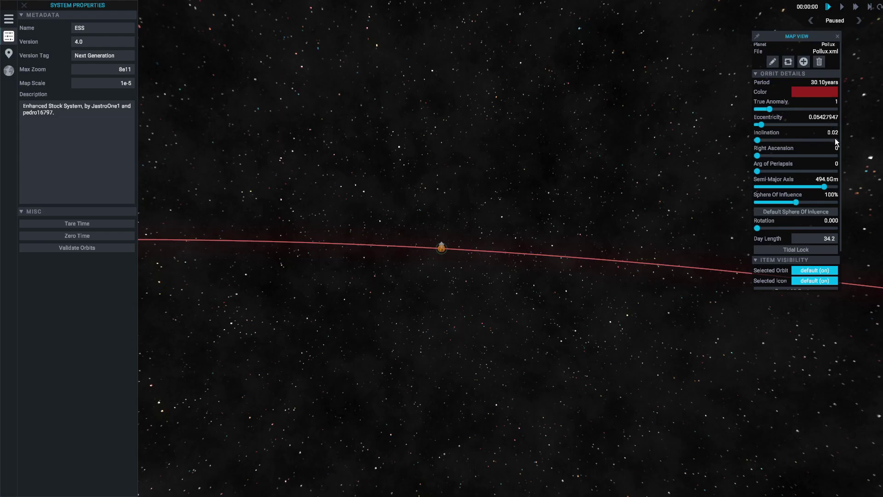
- Examine Pollux's remaining orbit and visibility settings, its sphere of influence on the map, and the Tidal Lock option
scroll(840, 143, "down", 2)
scroll(838, 157, "down", 2)
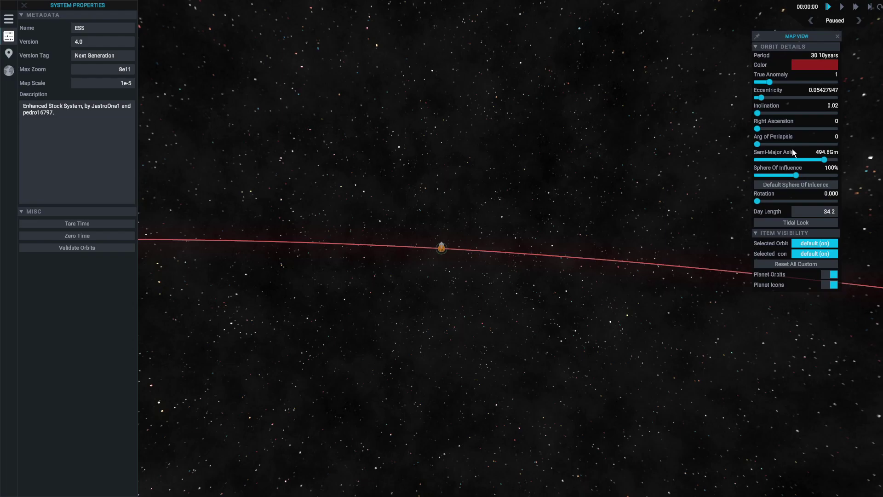
scroll(792, 141, "down", 3)
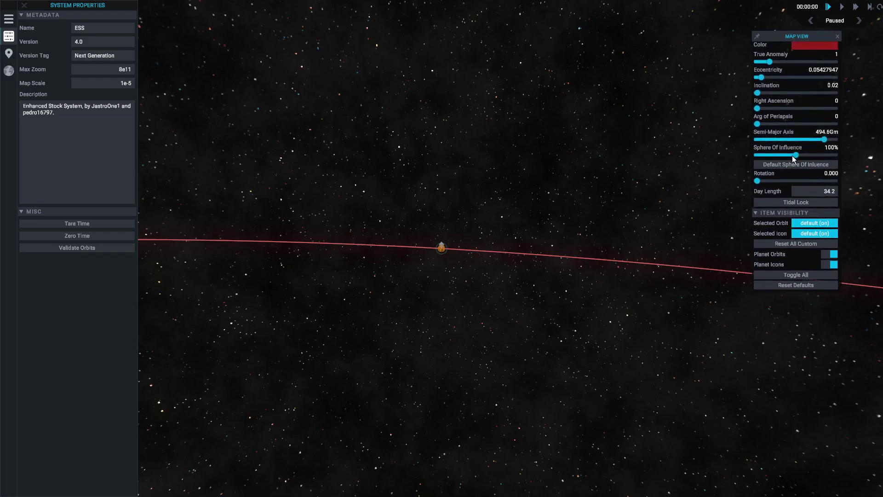
scroll(435, 226, "up", 10)
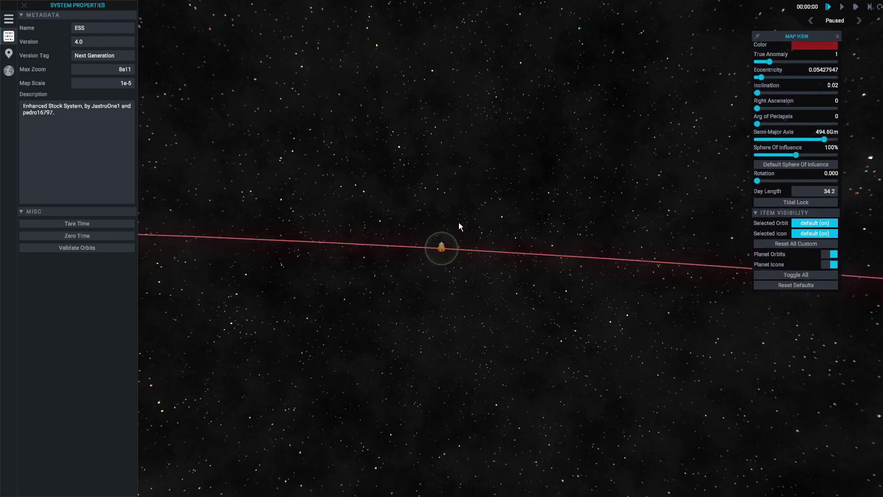
scroll(459, 222, "up", 3)
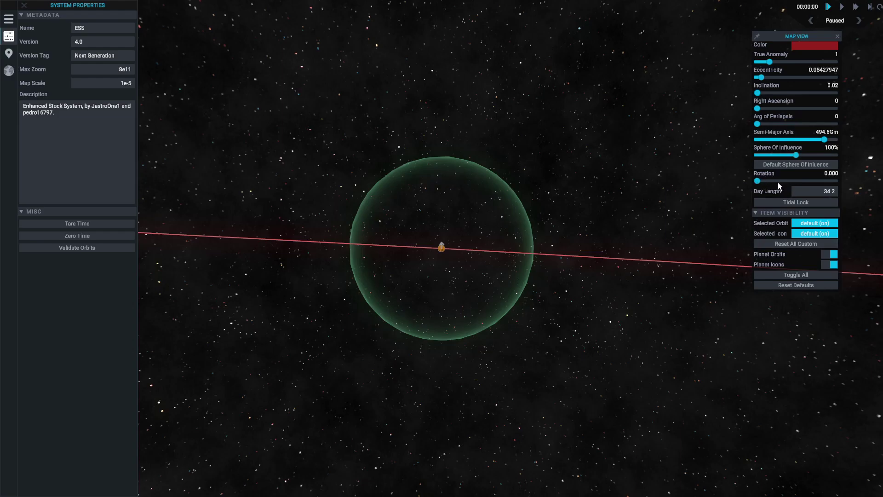
left_click(798, 202)
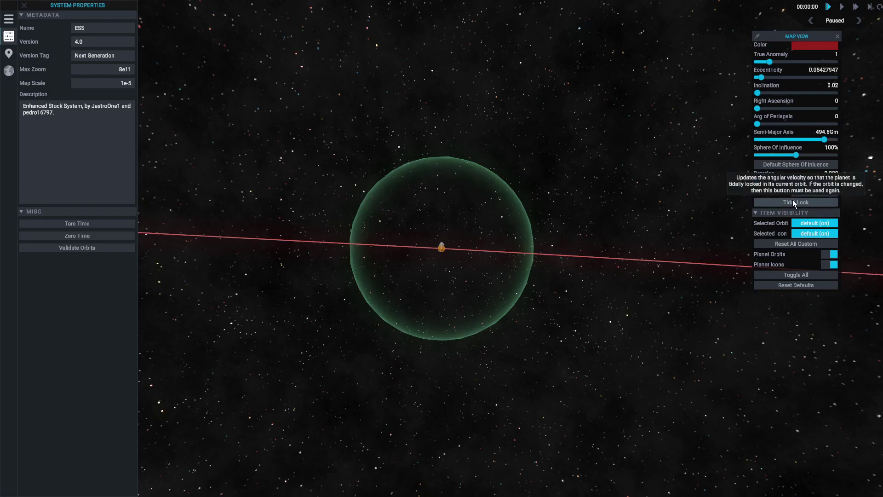